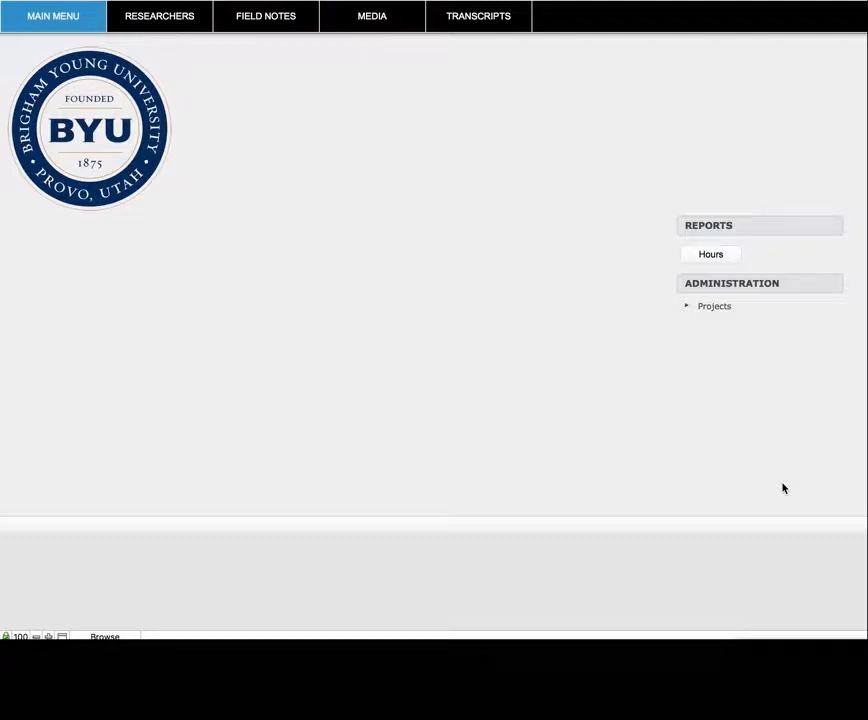
Browse the Field Notes, Media and Transcripts sections of the database and scroll through a transcript
click(163, 22)
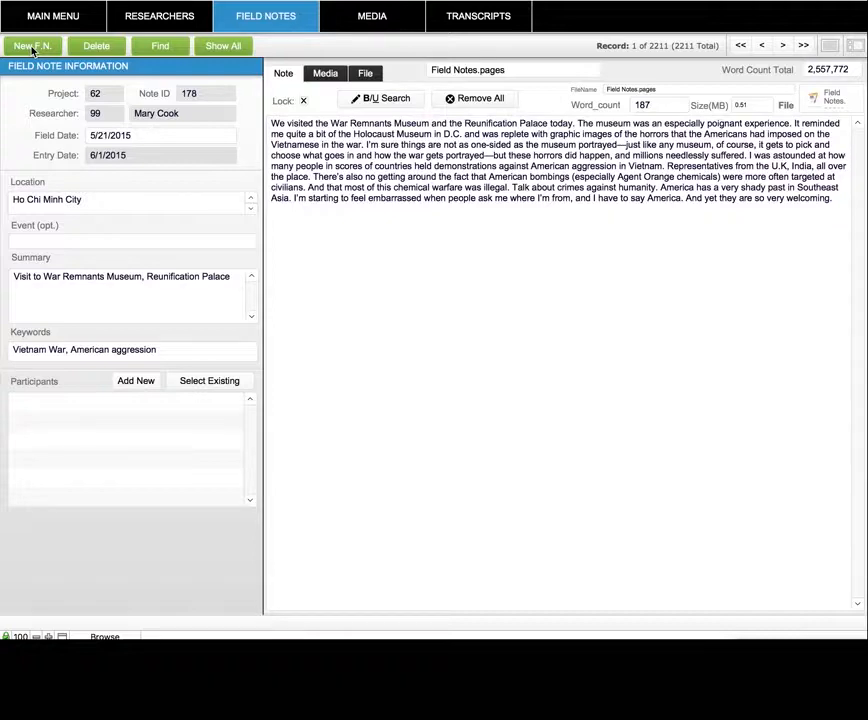
click(375, 18)
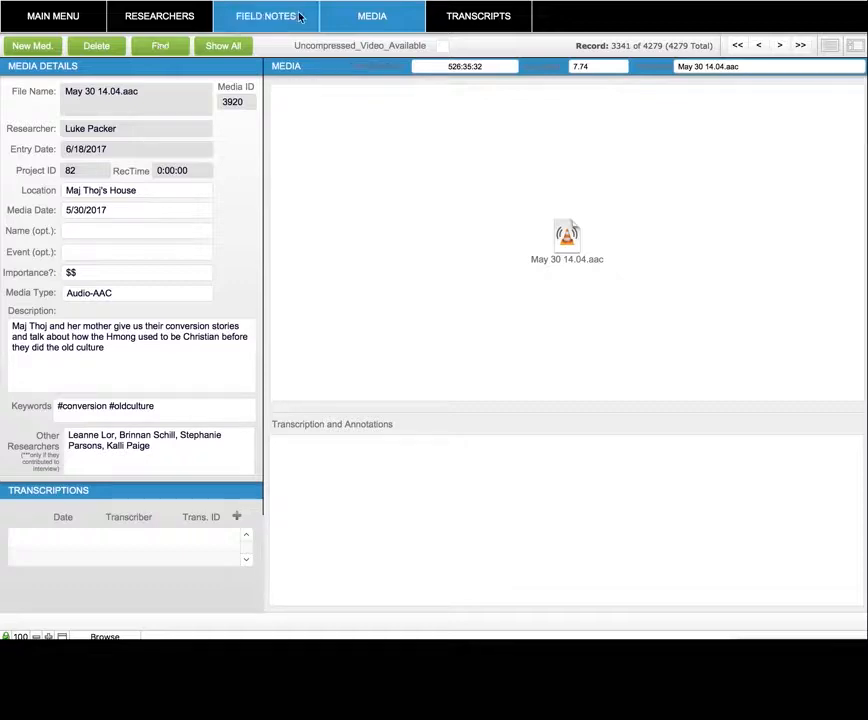
click(470, 17)
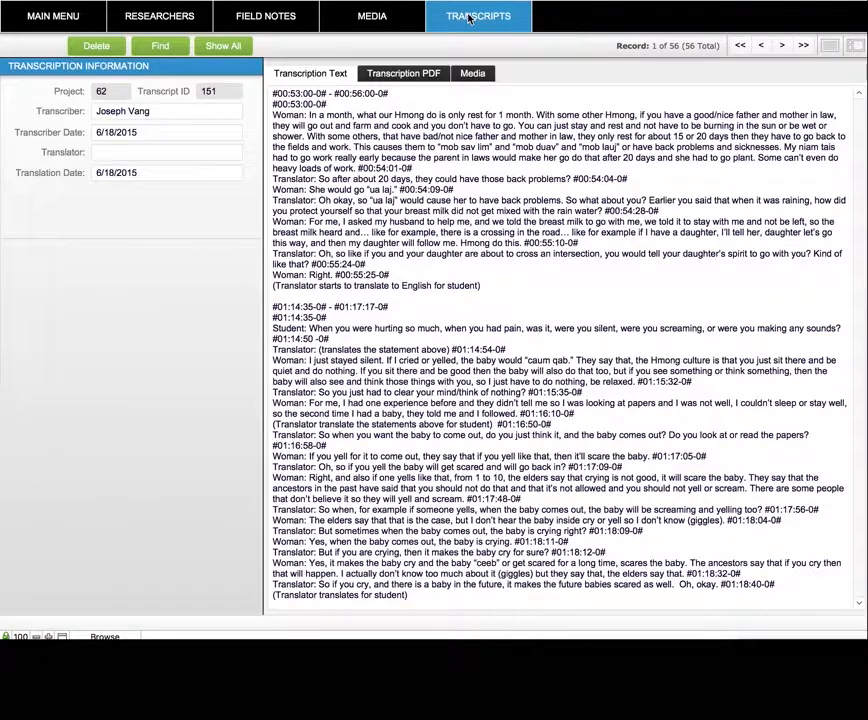
scroll(414, 217, down, 1)
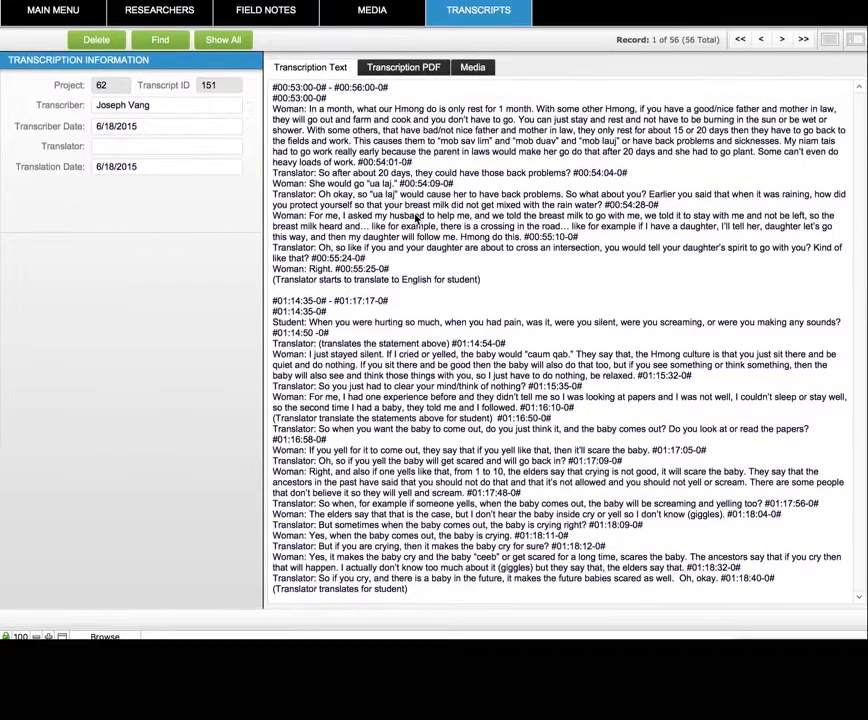
scroll(417, 220, up, 1)
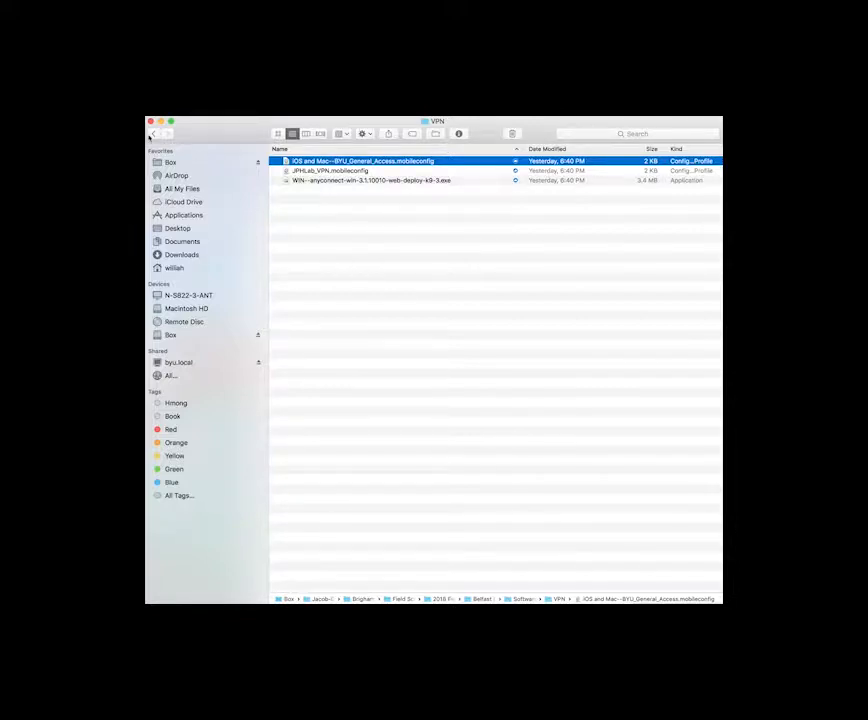
Navigate to the Software > VPN folder and open the 'iOS and Mac--BYU_General_Access.mobileconfig' profile
click(153, 134)
click(153, 134)
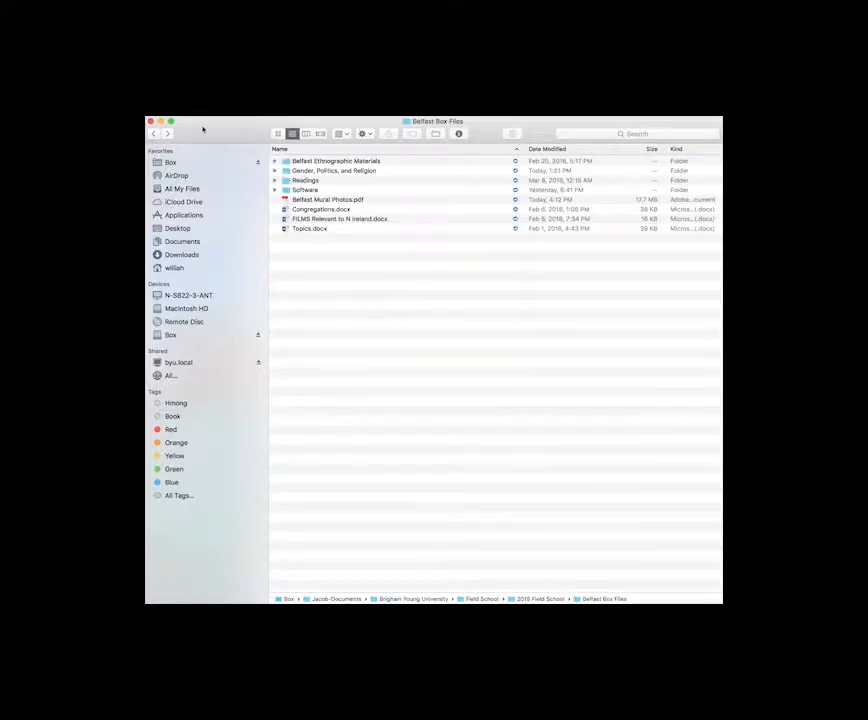
double_click(316, 190)
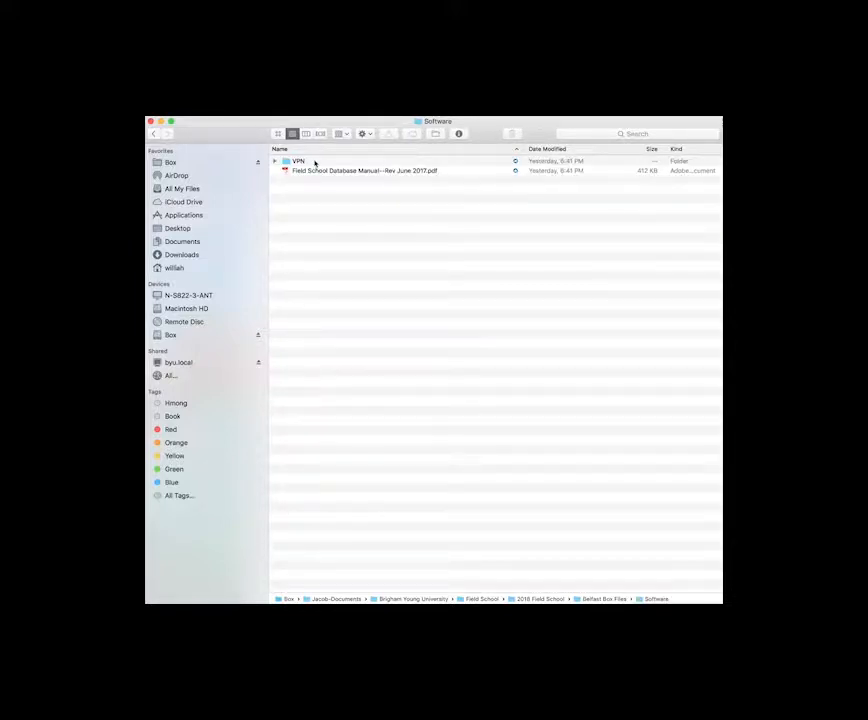
double_click(315, 163)
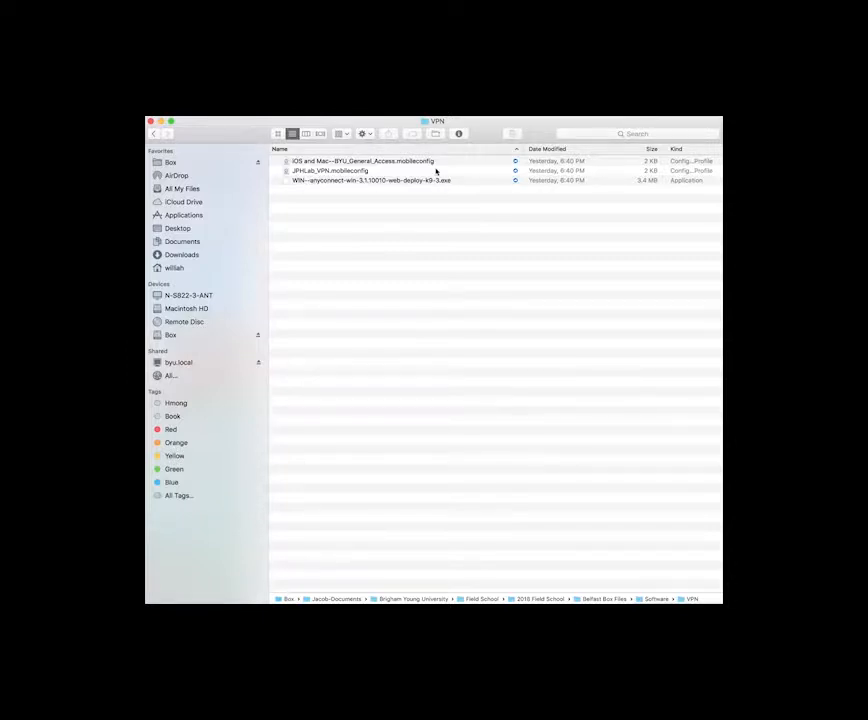
click(421, 164)
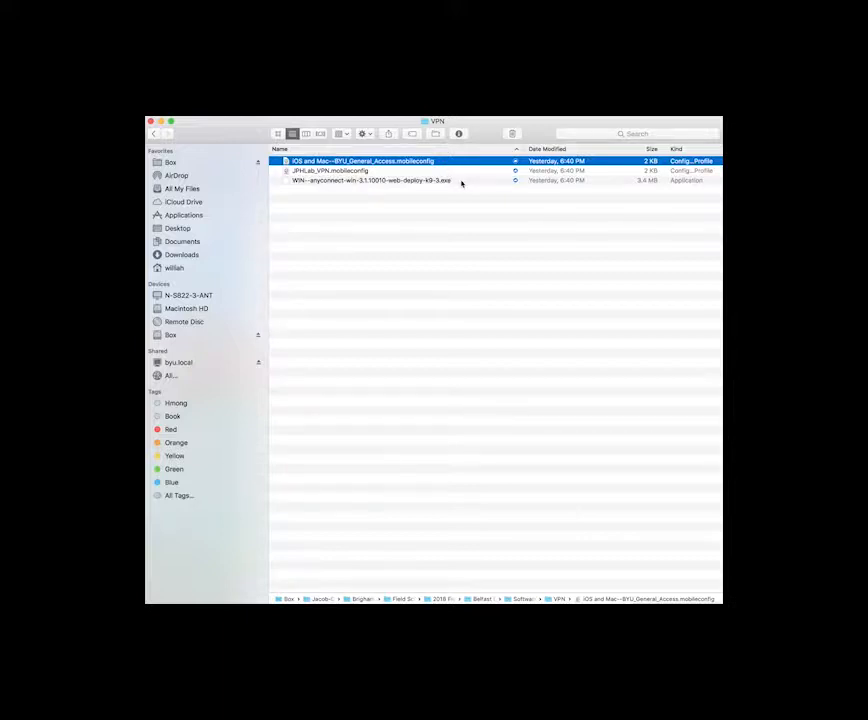
click(459, 182)
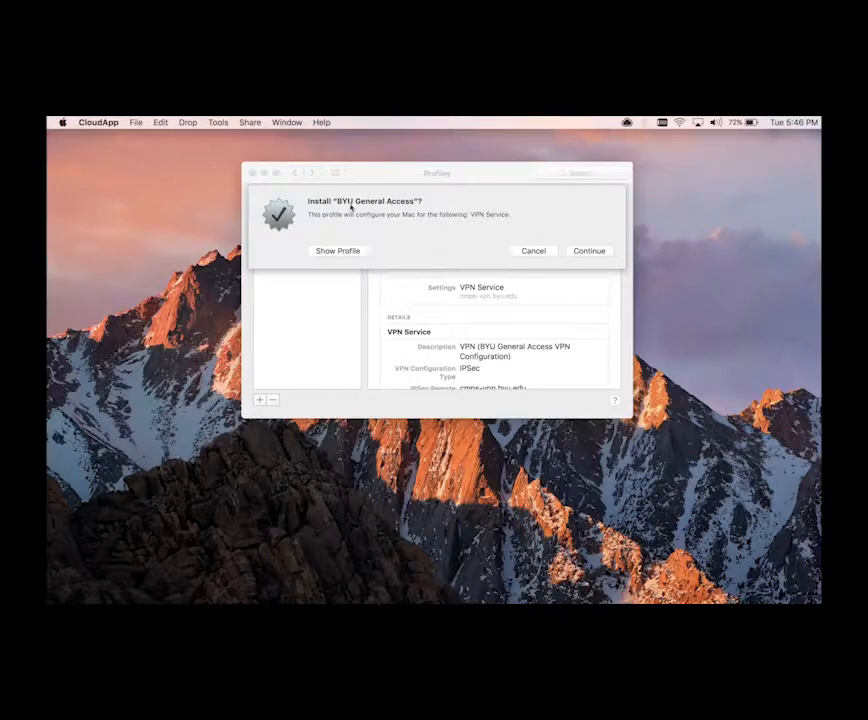
Install the BYU General Access profile, entering the VPN username and password and then the administrator password
click(586, 251)
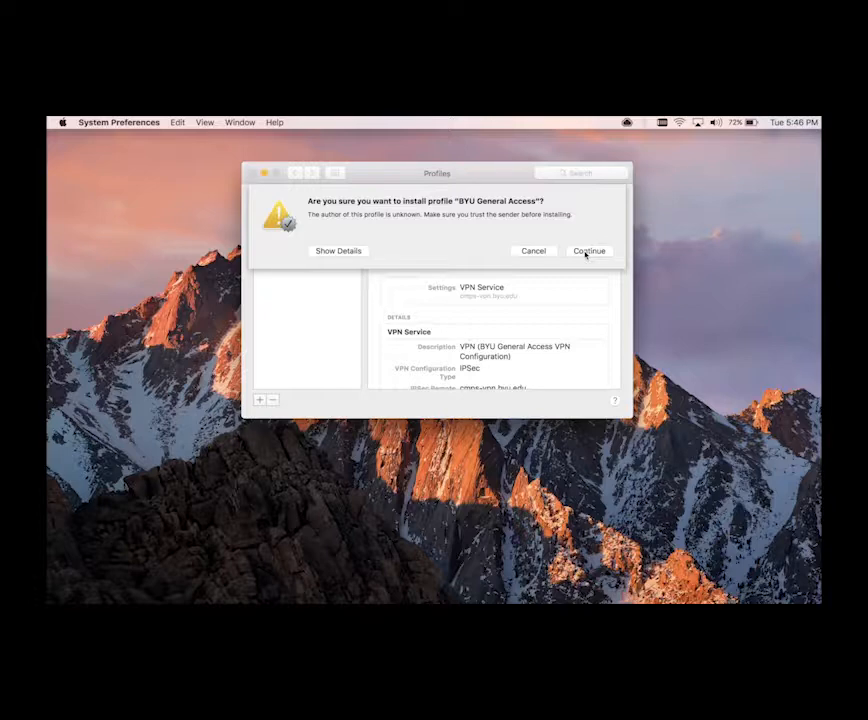
click(588, 251)
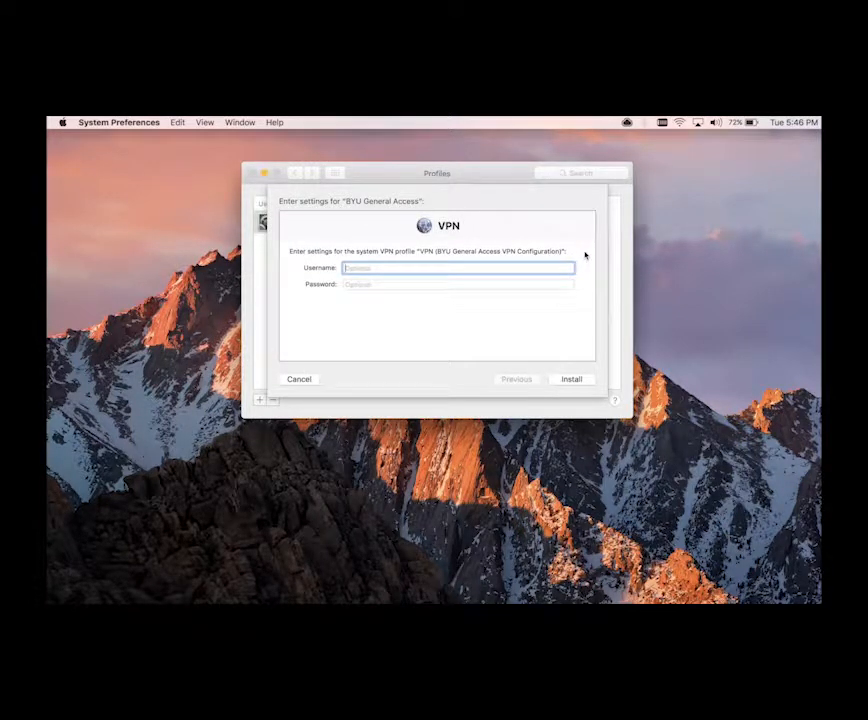
text(william)
click(438, 284)
text(•••)
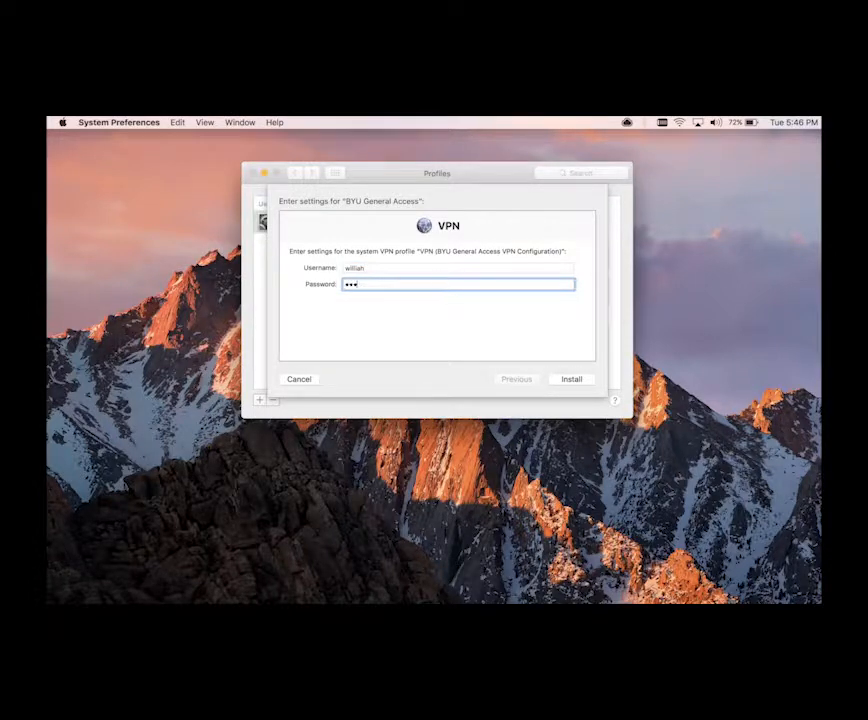
text(•••••••••••••)
click(568, 379)
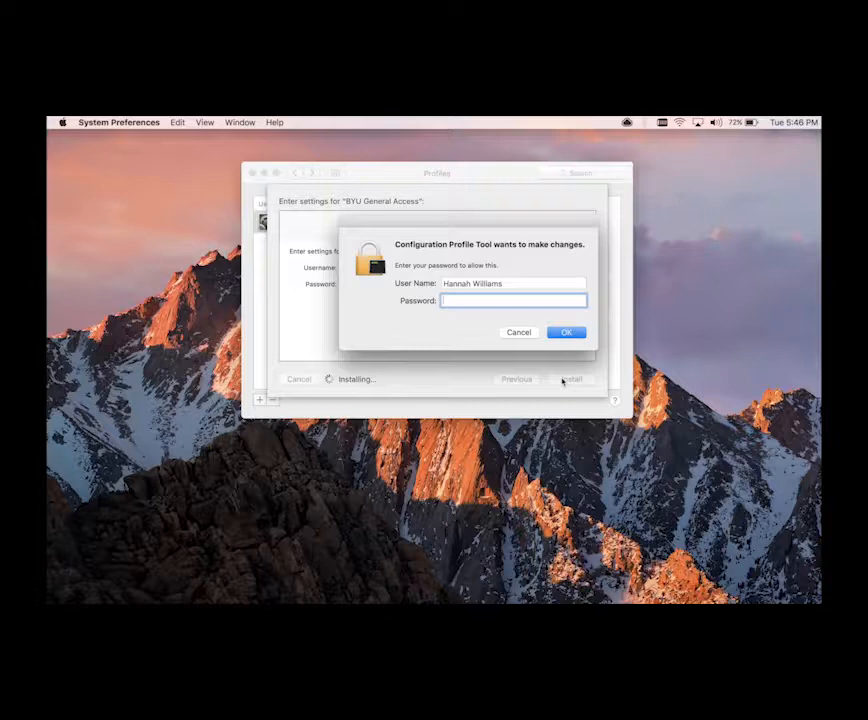
text(•••••)
key(Return)
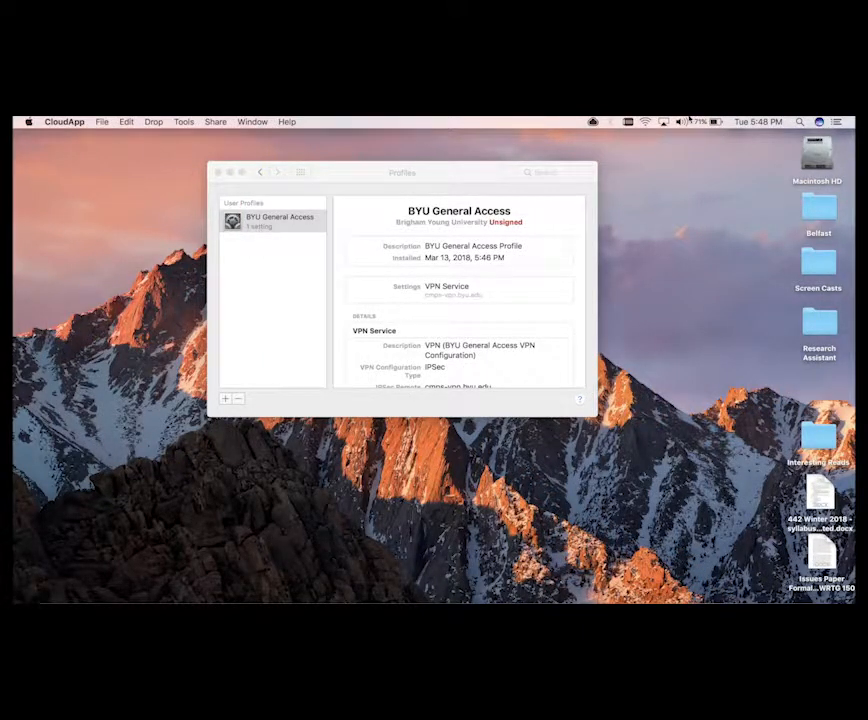
Connect to the BYU General Access VPN configuration from the menu bar, entering the account password
click(631, 123)
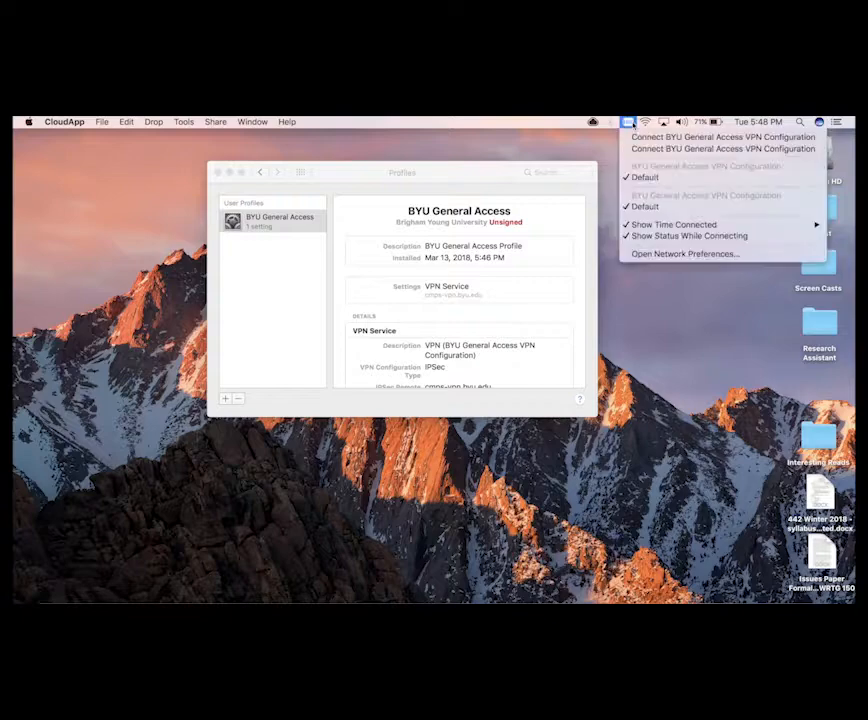
click(641, 138)
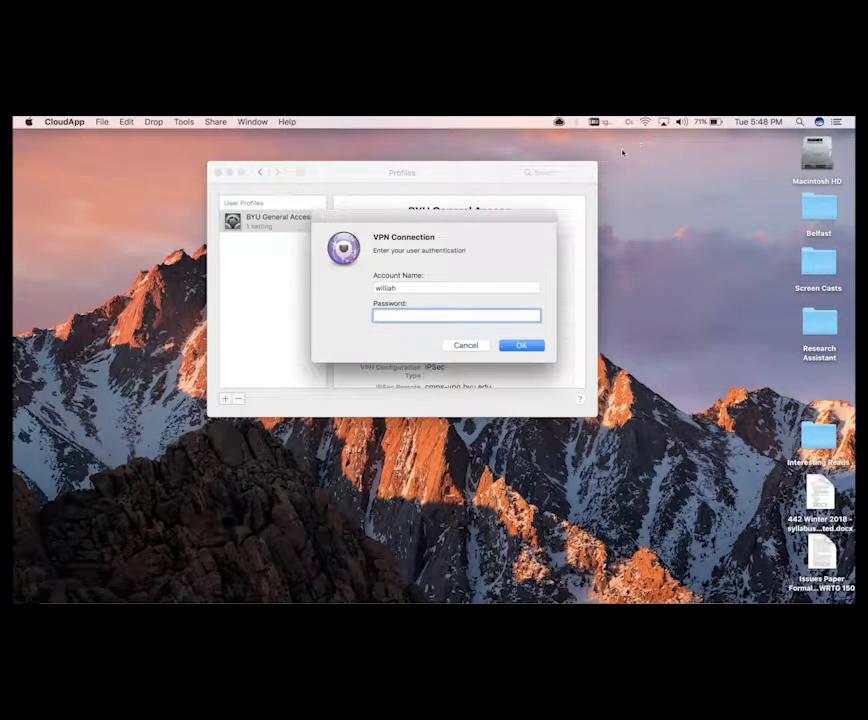
text(••••••••••••••••)
key(Return)
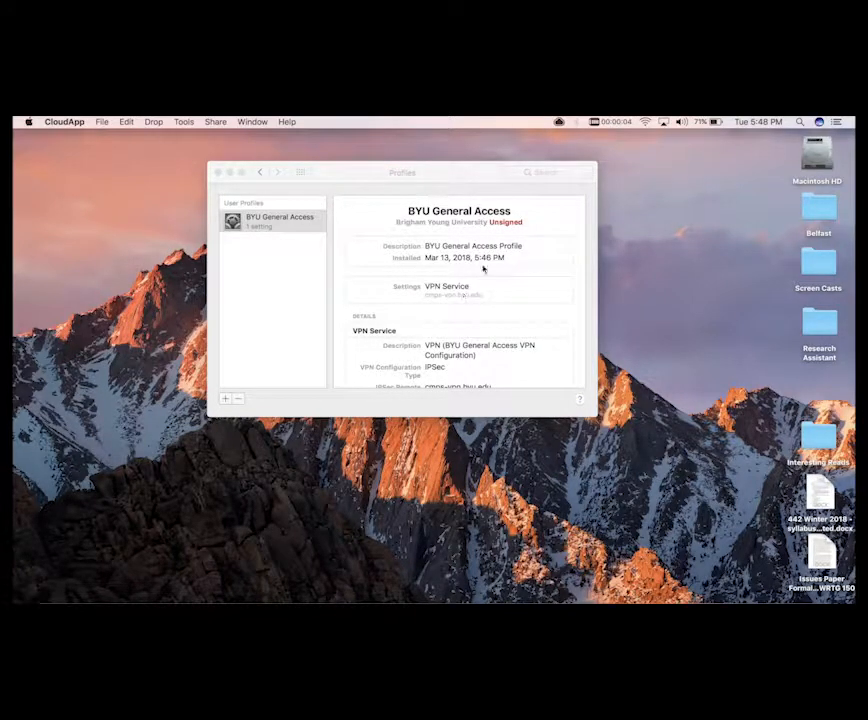
Disconnect the BYU General Access VPN configuration from the menu bar
click(619, 120)
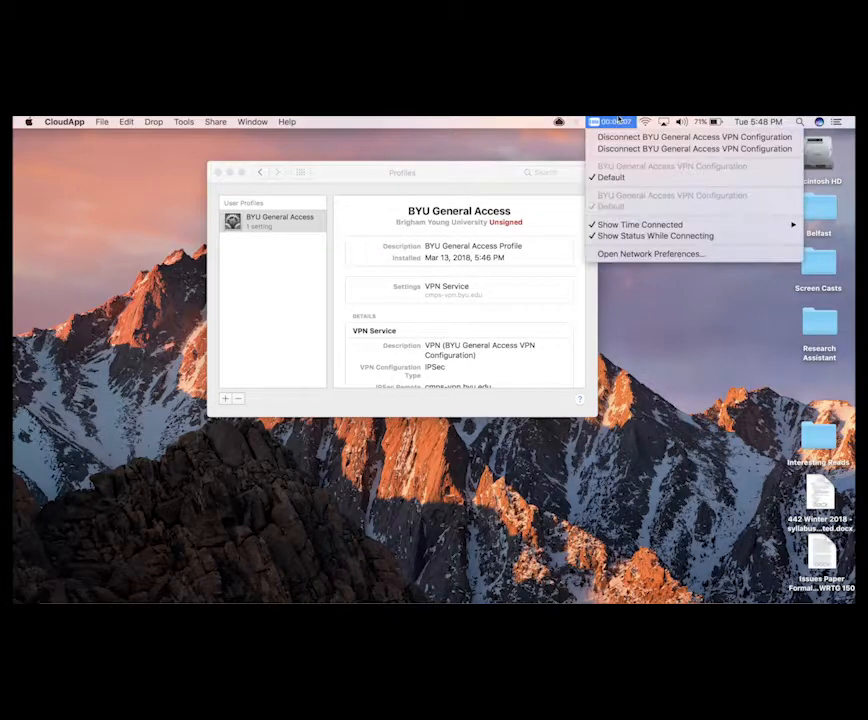
click(612, 137)
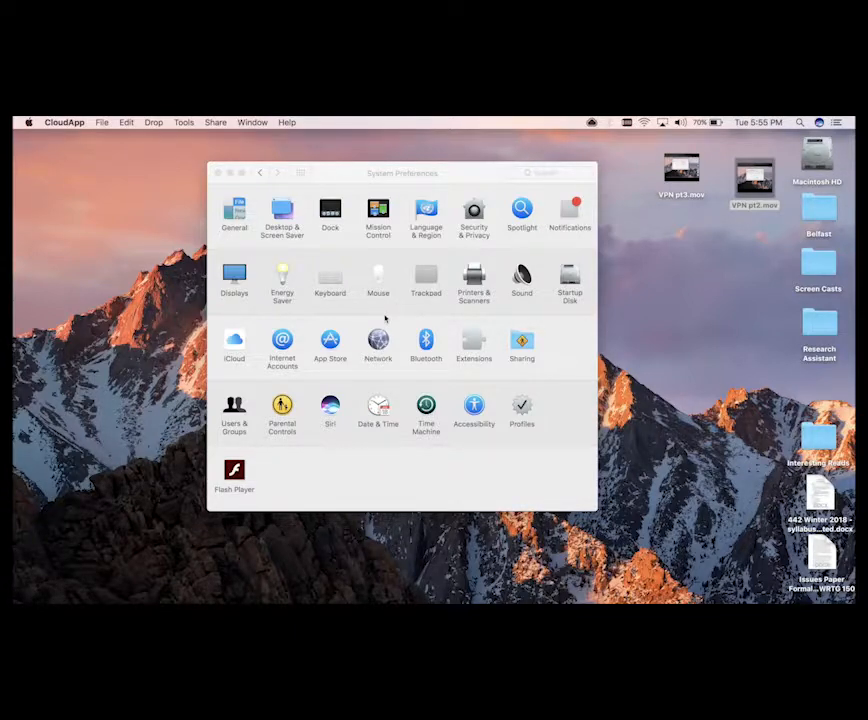
Open the BYU General Access VPN service in the Network preferences
click(426, 174)
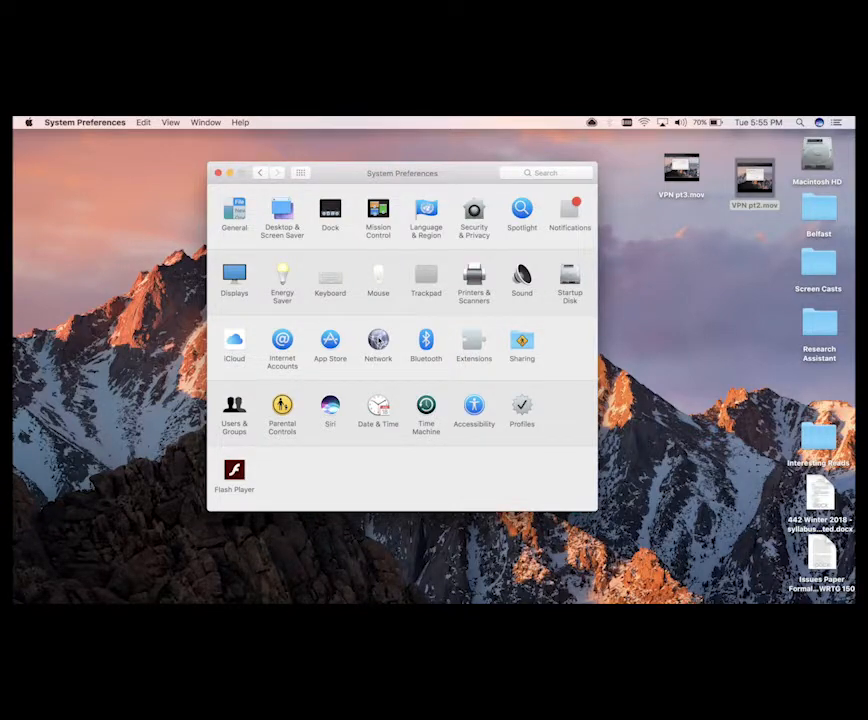
click(378, 340)
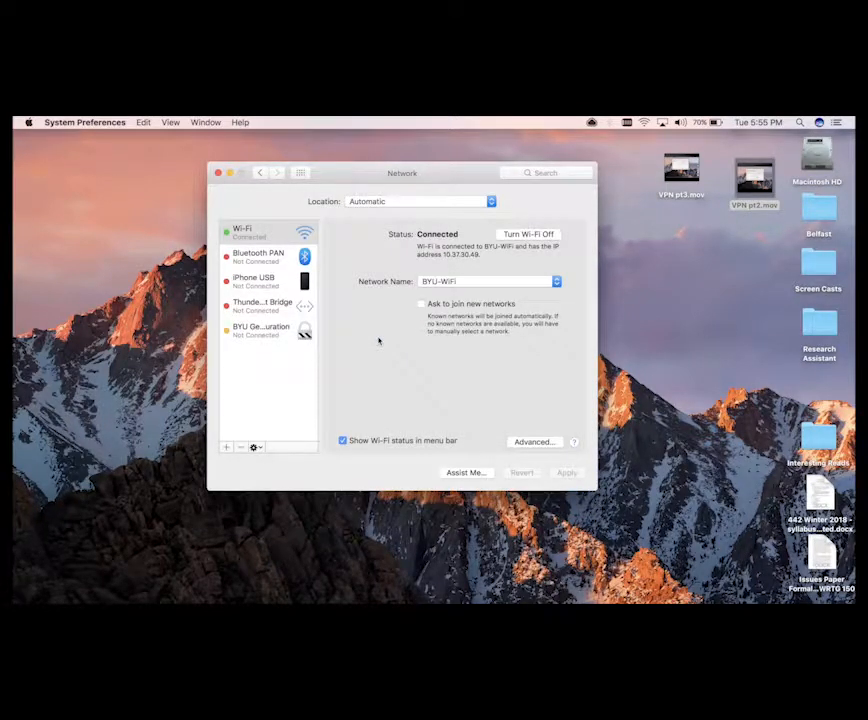
click(264, 334)
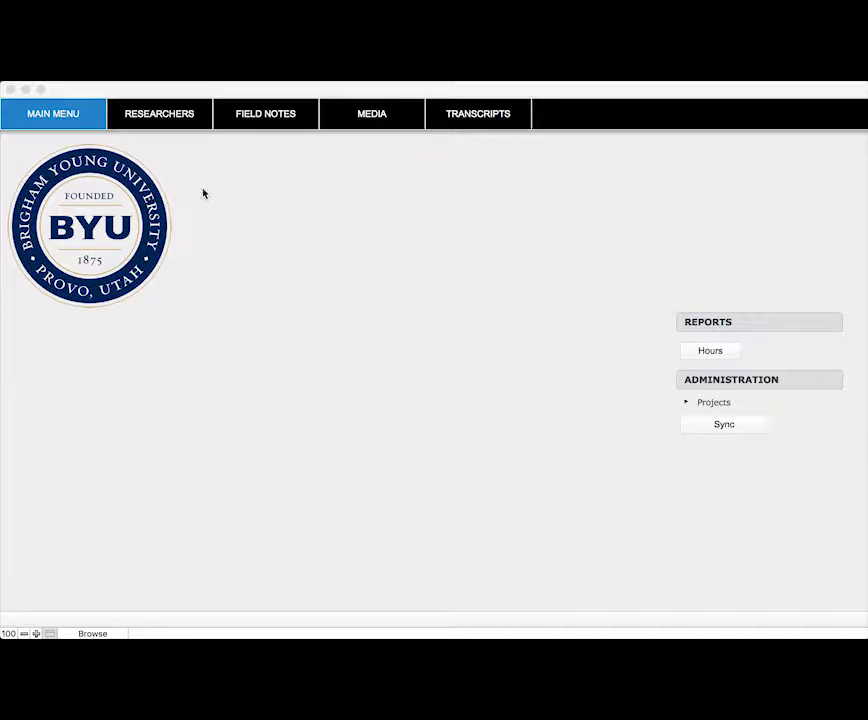
Create a new field note record and enter 'This is my field note.' as its note text
click(259, 117)
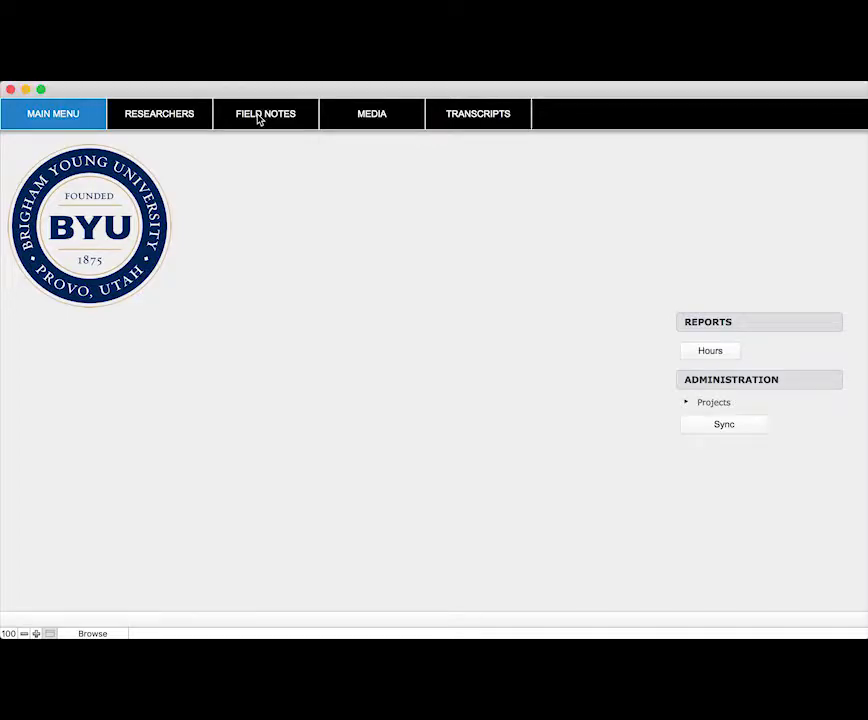
click(259, 117)
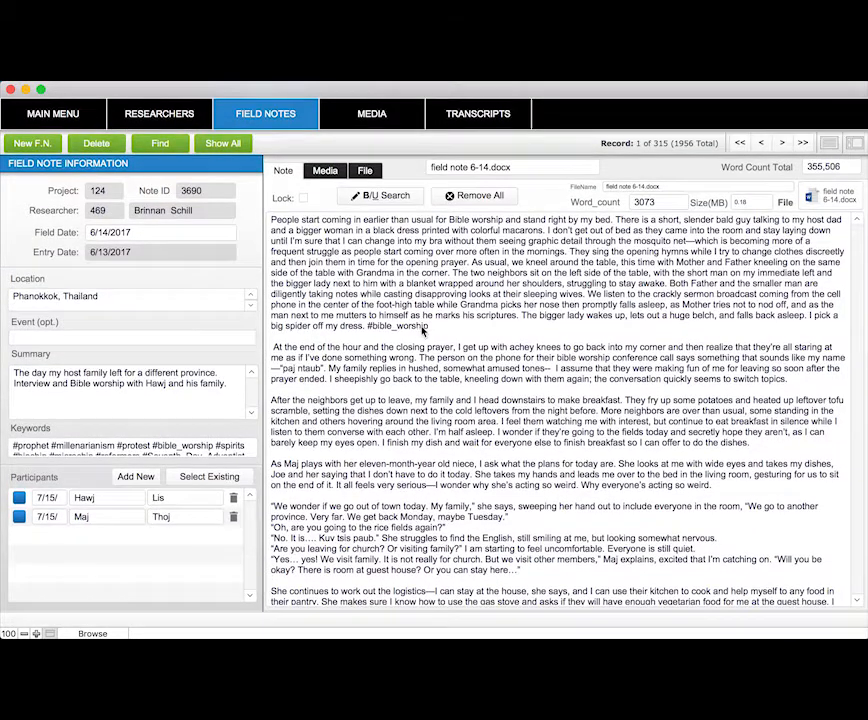
click(33, 146)
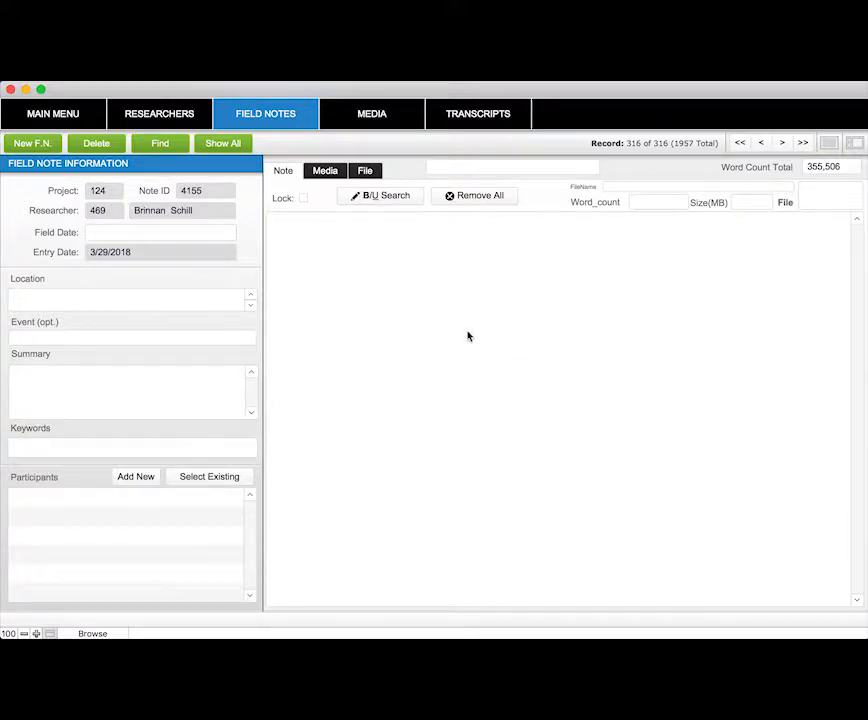
click(427, 318)
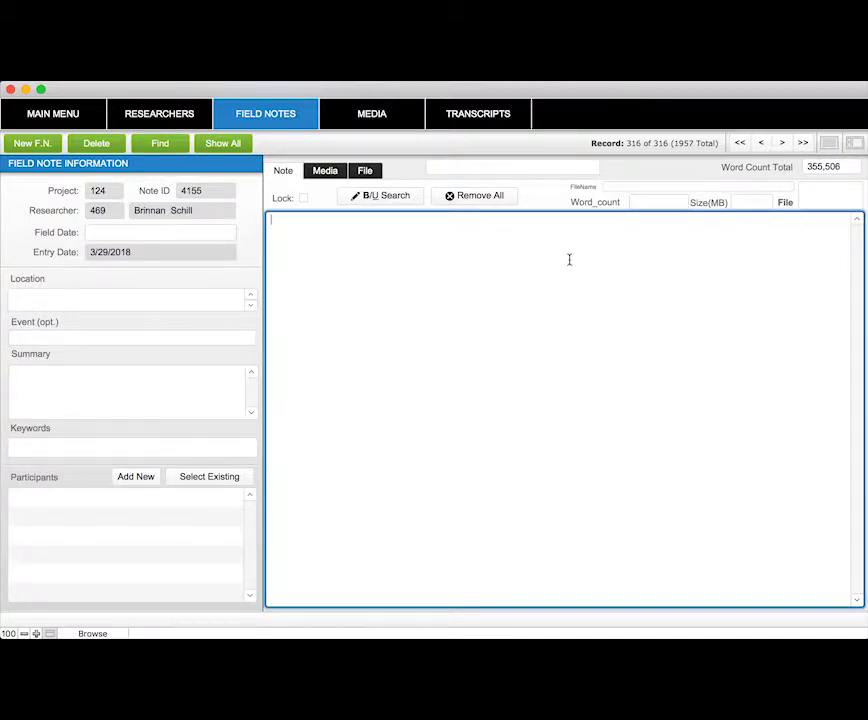
text(This is my field note.)
click(395, 240)
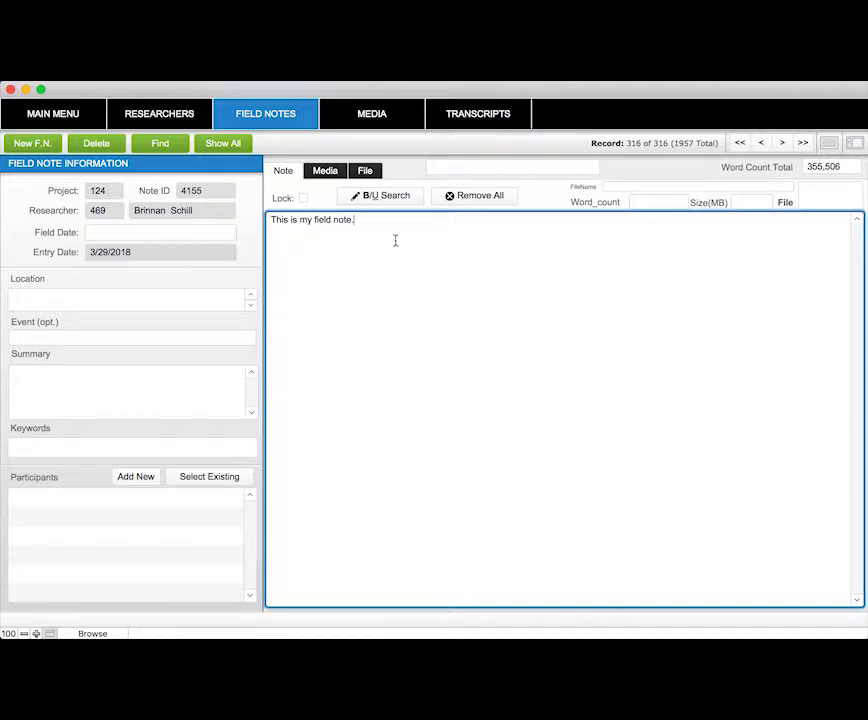
Switch between the new field note's File and Note views
click(368, 175)
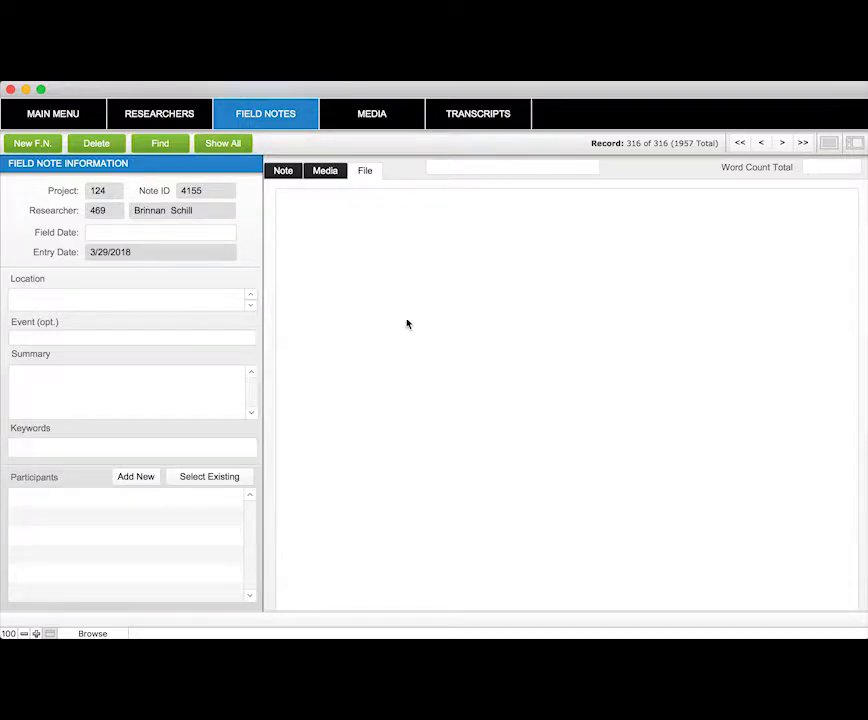
click(287, 171)
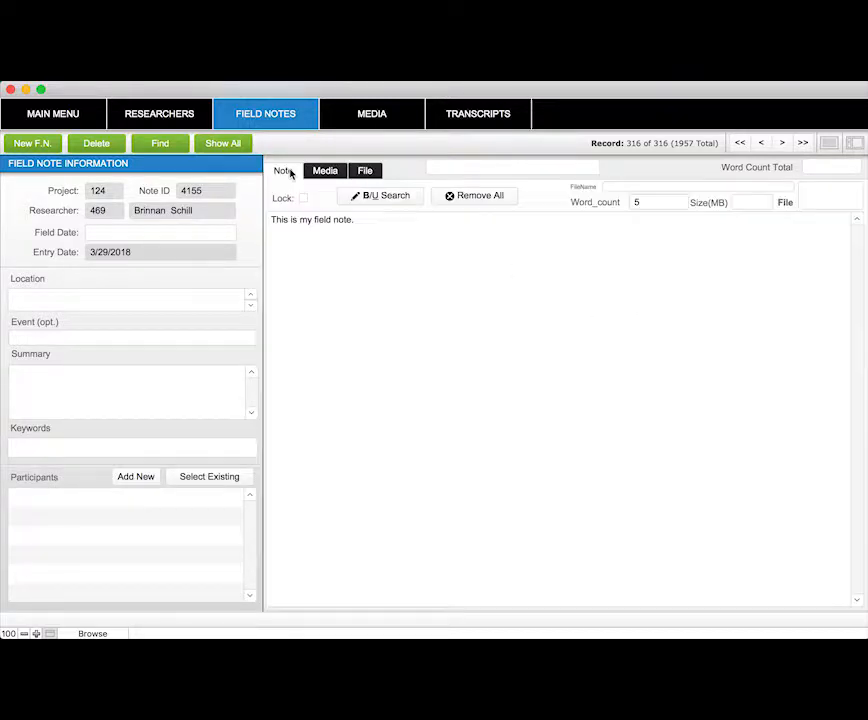
click(365, 171)
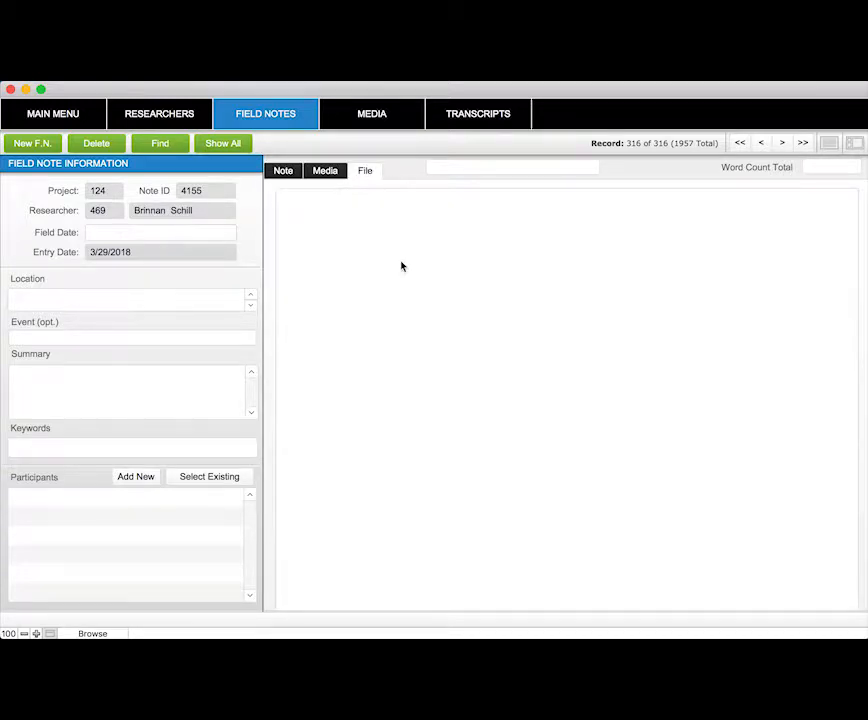
click(278, 173)
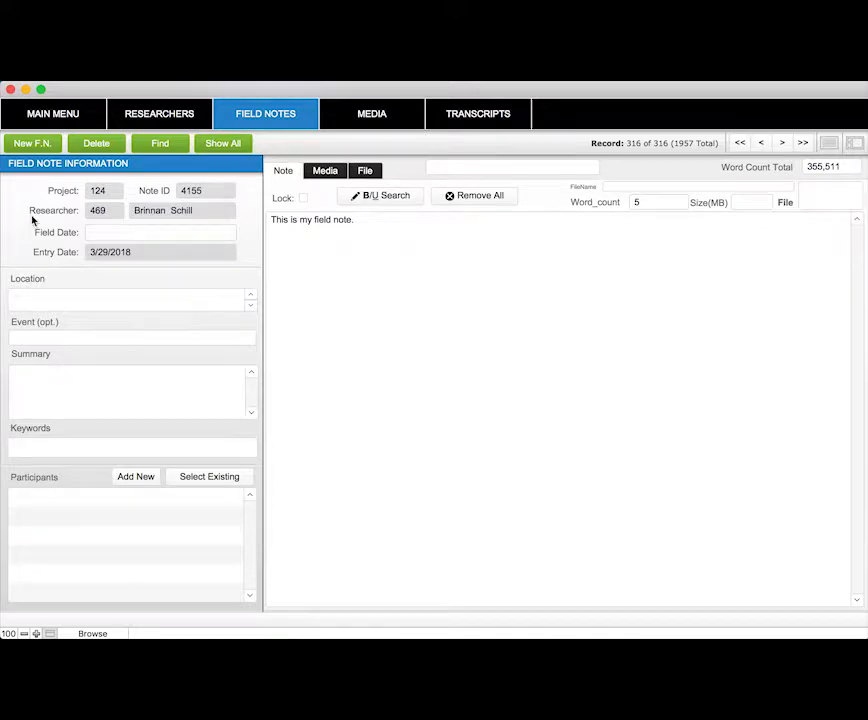
click(106, 234)
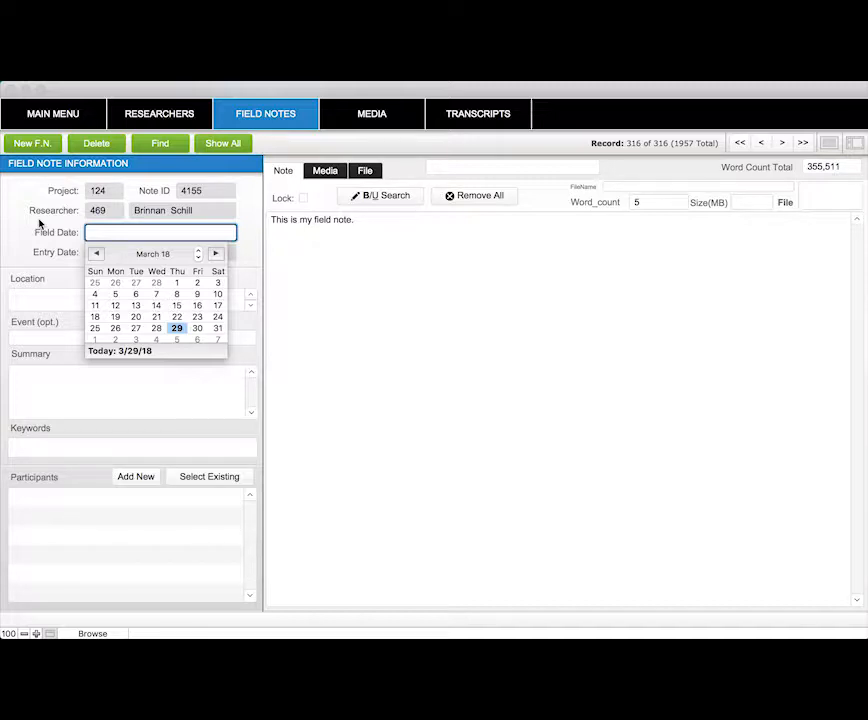
click(15, 250)
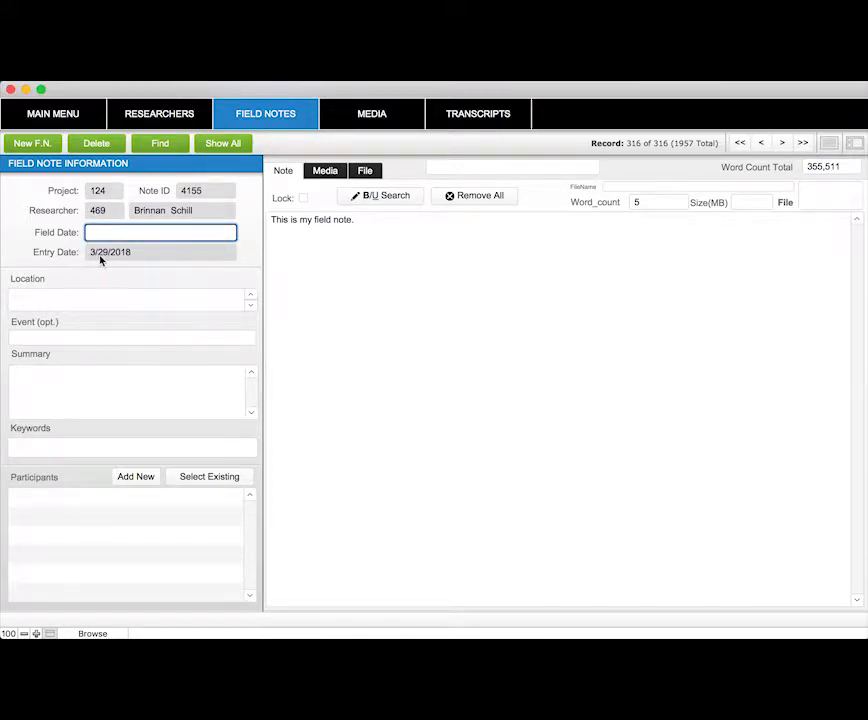
click(79, 283)
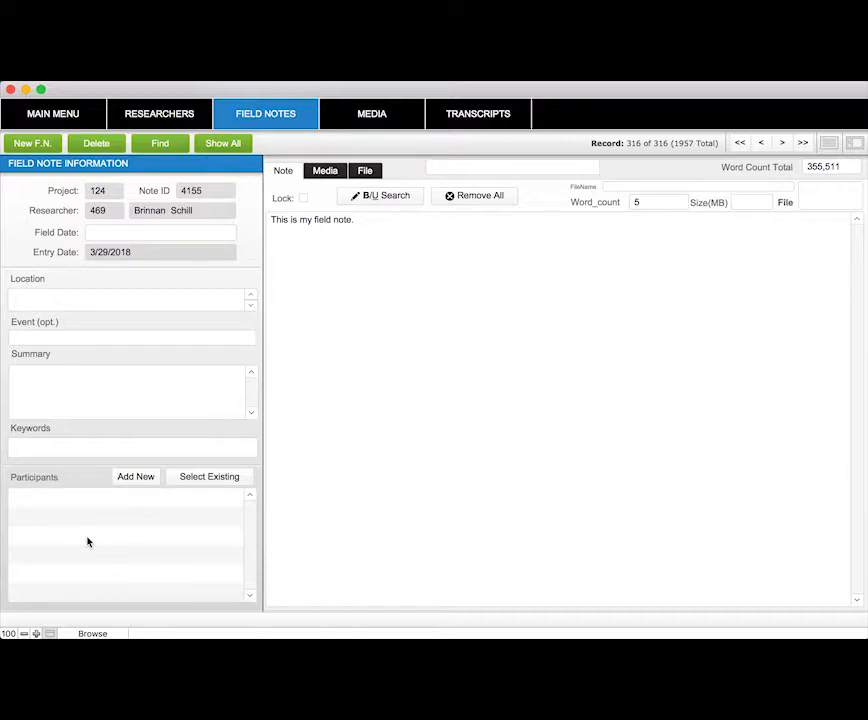
Open the existing-participant selection list and the new-participant form, closing both without adding anyone
click(188, 479)
scroll(305, 439, down, 5)
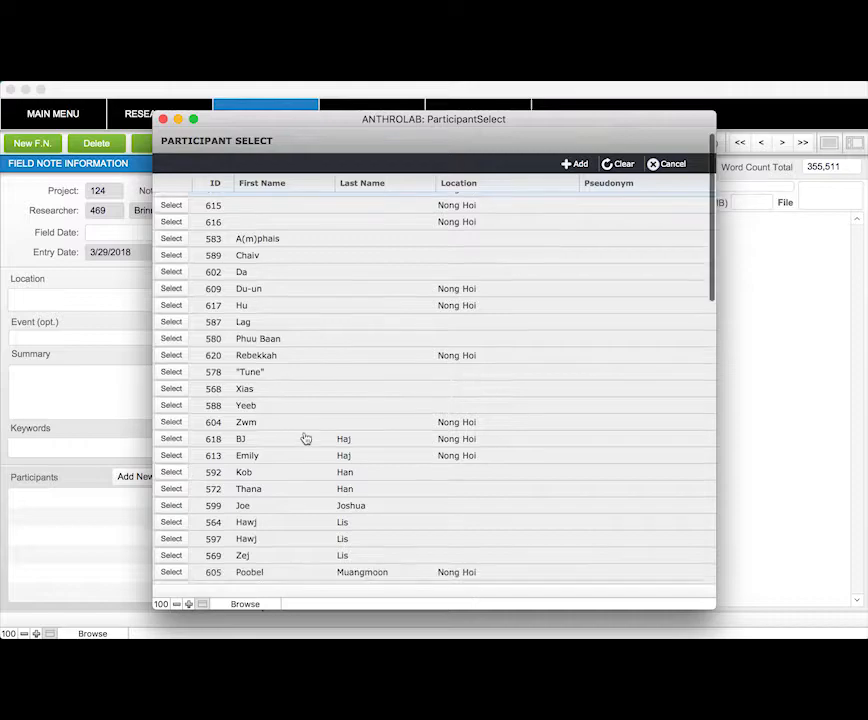
scroll(305, 439, up, 4)
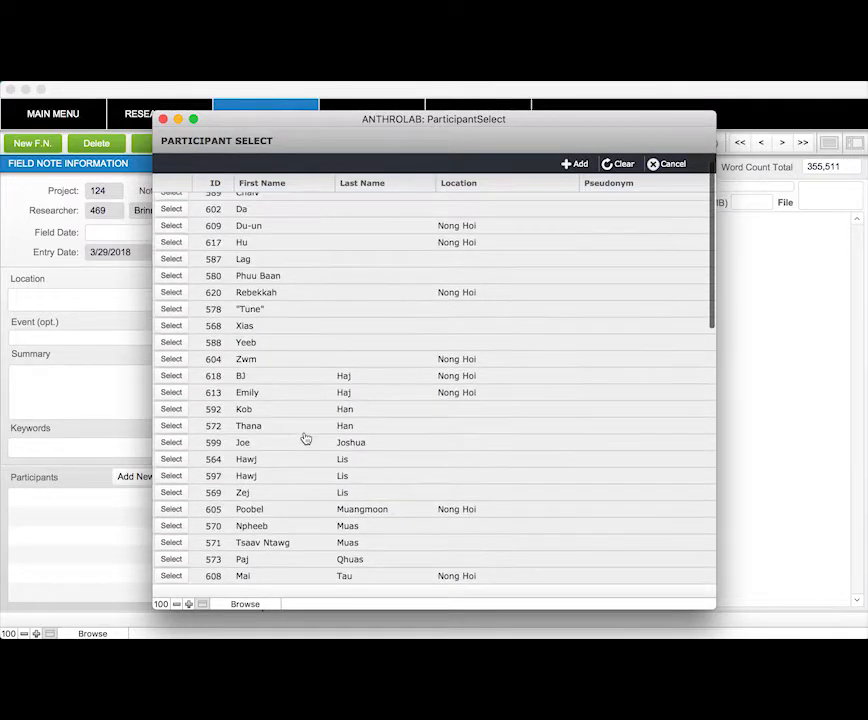
scroll(305, 439, down, 4)
scroll(305, 439, up, 5)
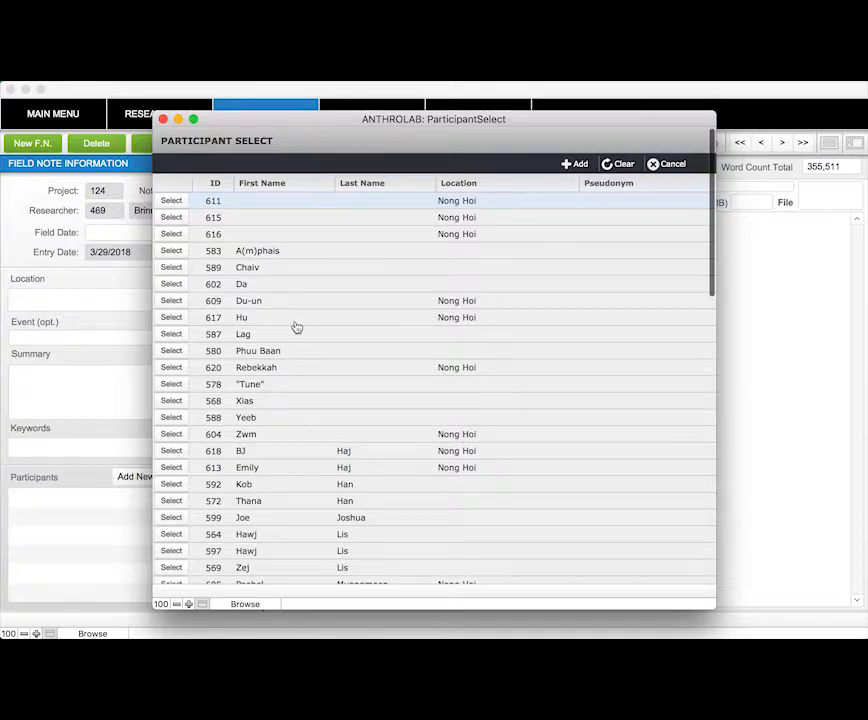
click(171, 217)
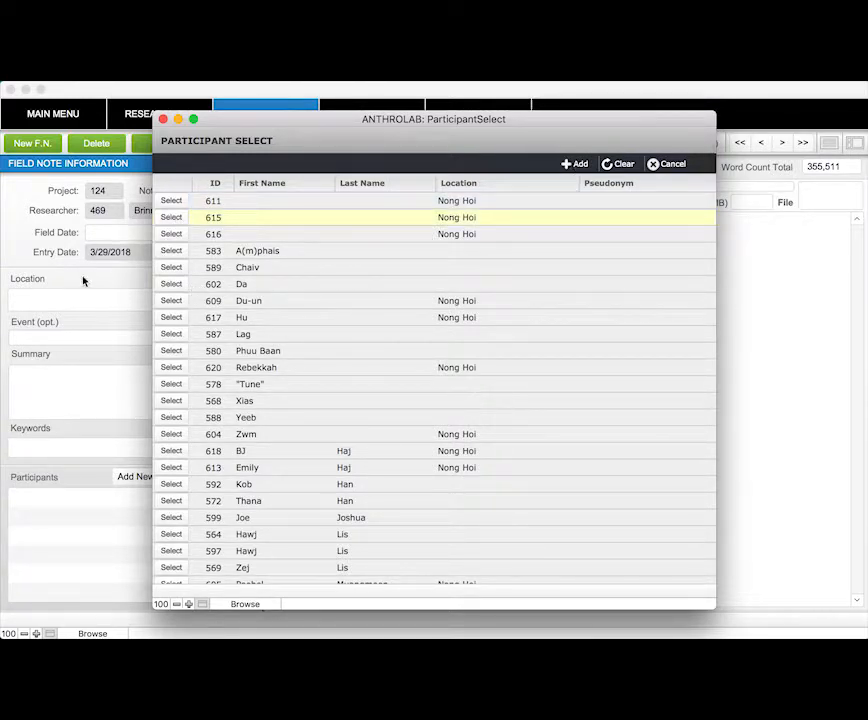
click(667, 164)
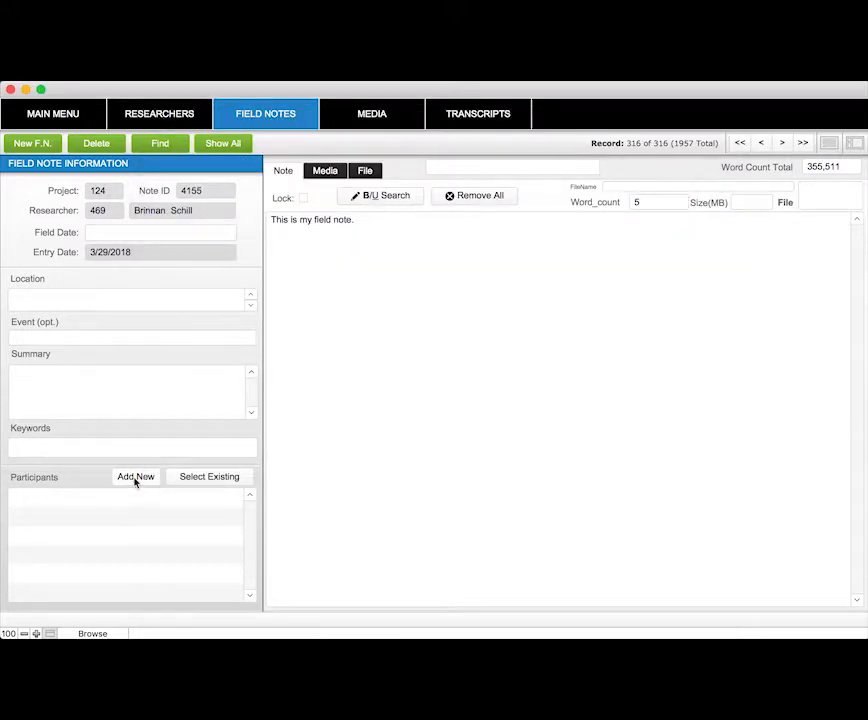
click(136, 477)
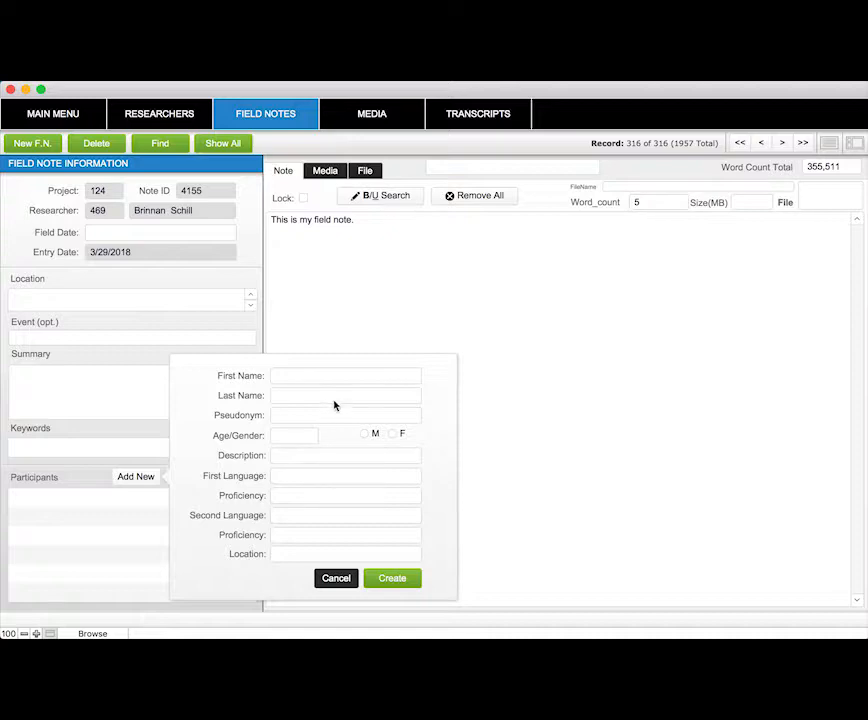
click(333, 577)
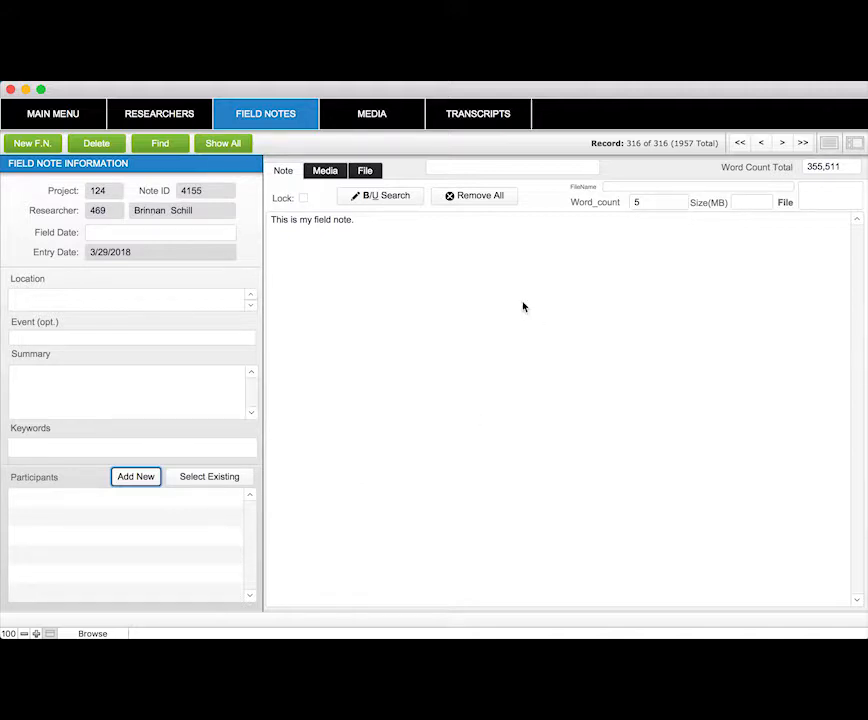
Try to attach the media file PANBS1012.m4a to the field note
click(323, 175)
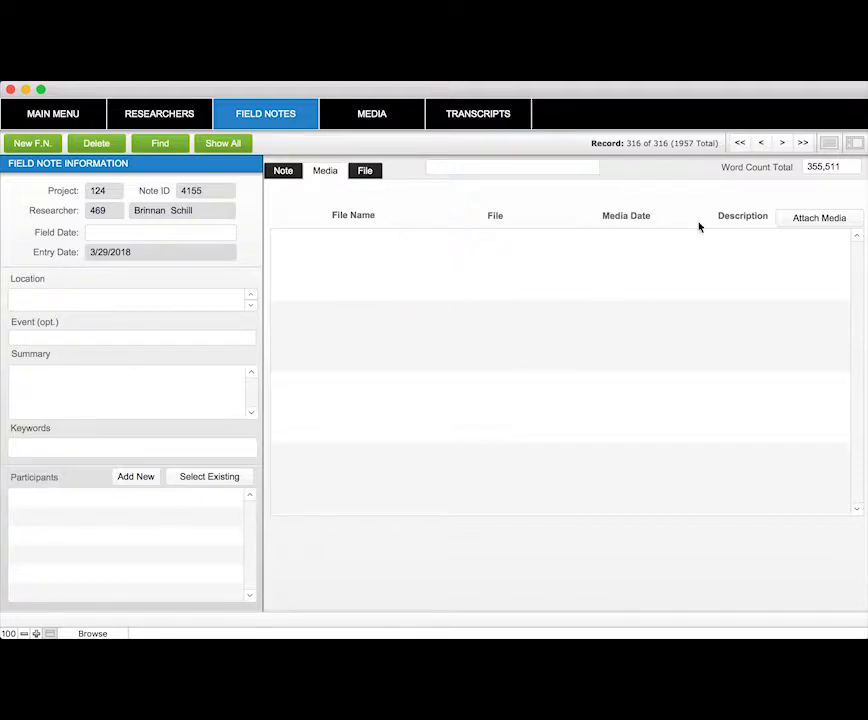
click(798, 218)
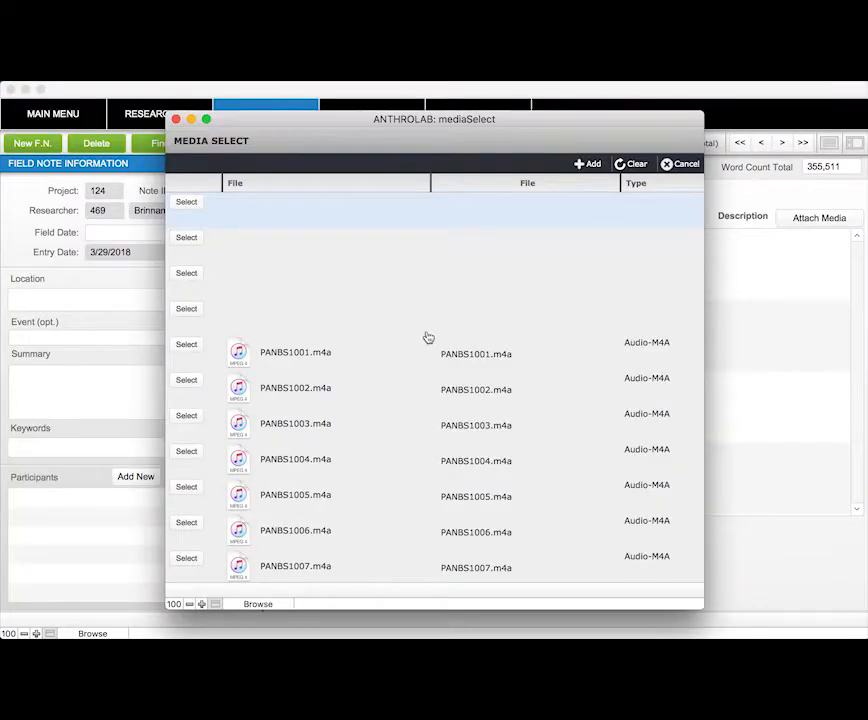
scroll(368, 395, down, 10)
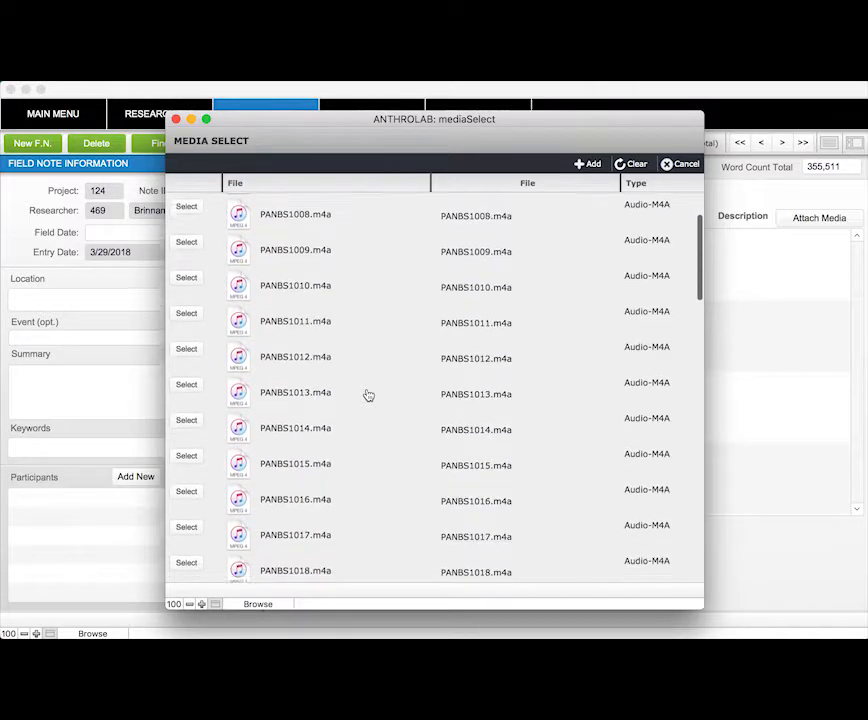
scroll(368, 395, down, 3)
click(187, 288)
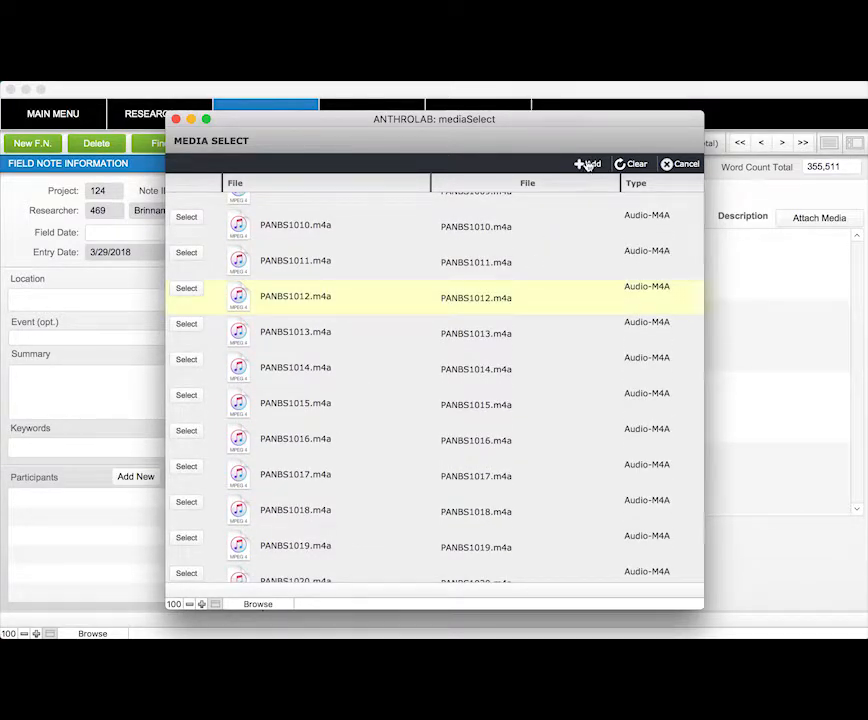
click(678, 164)
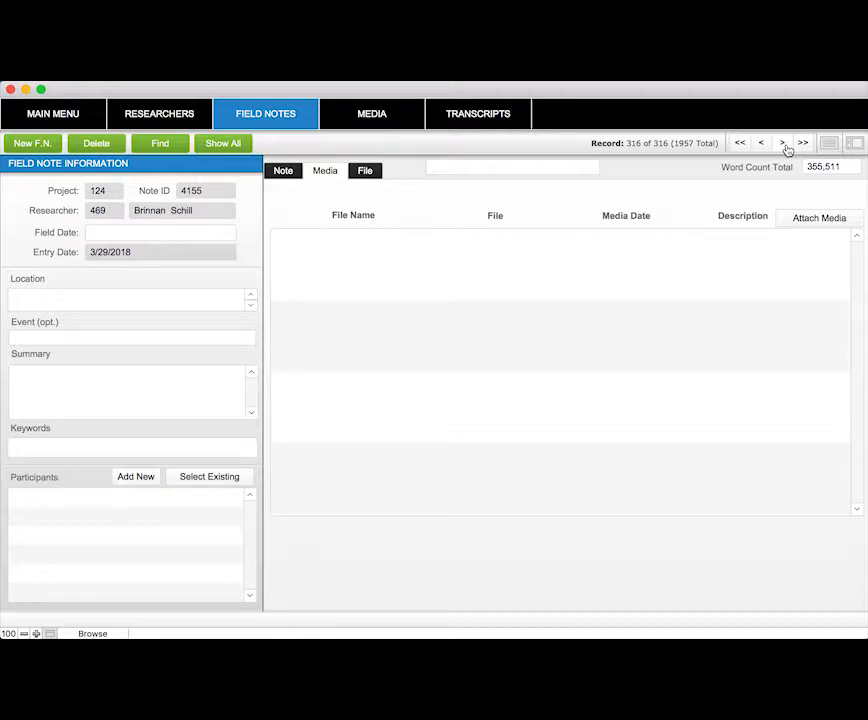
Browse through the field note records from the first one, viewing their notes, and return to the last record
click(744, 146)
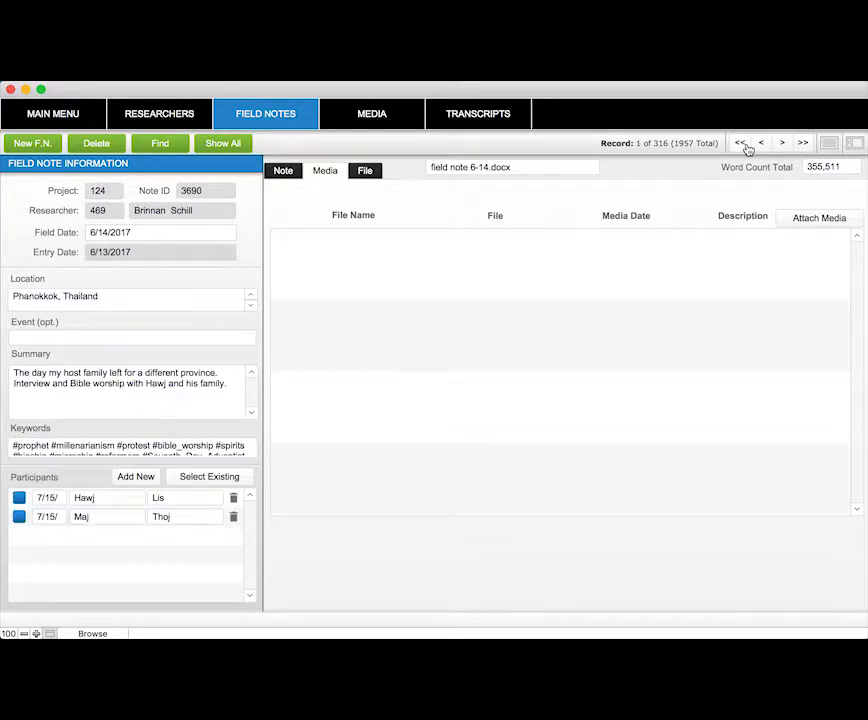
click(783, 144)
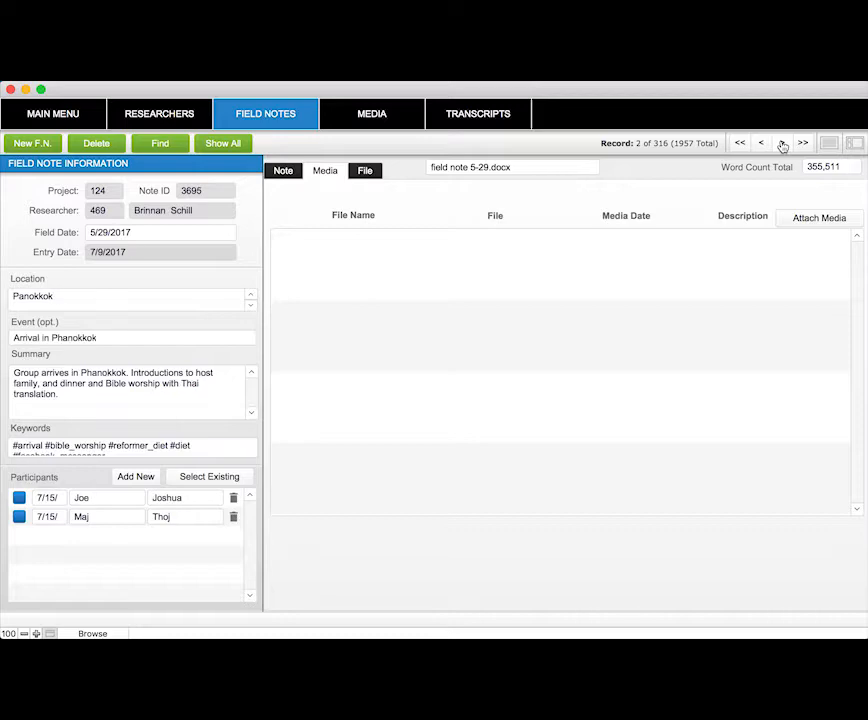
click(783, 144)
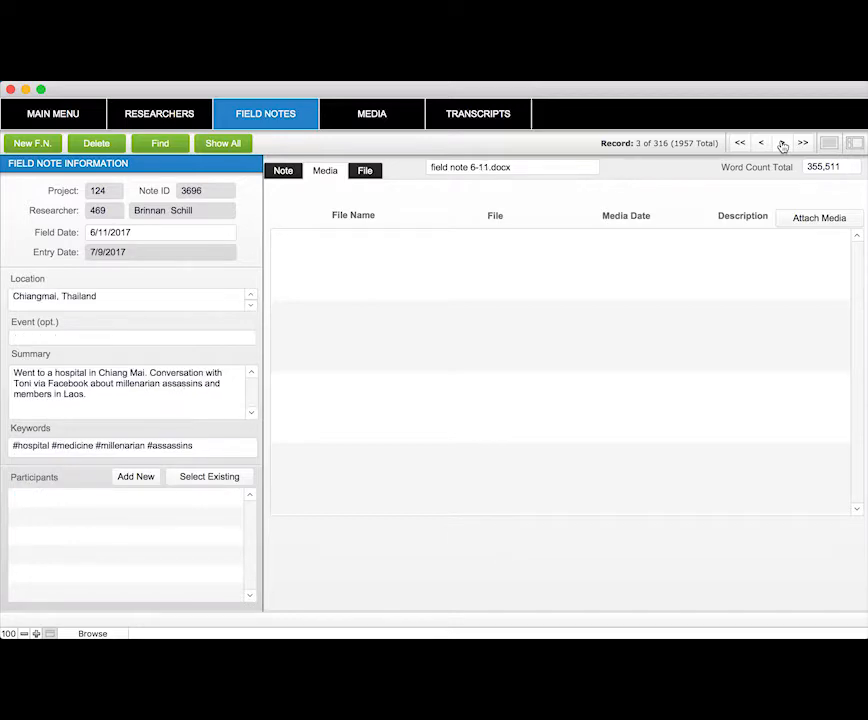
click(285, 172)
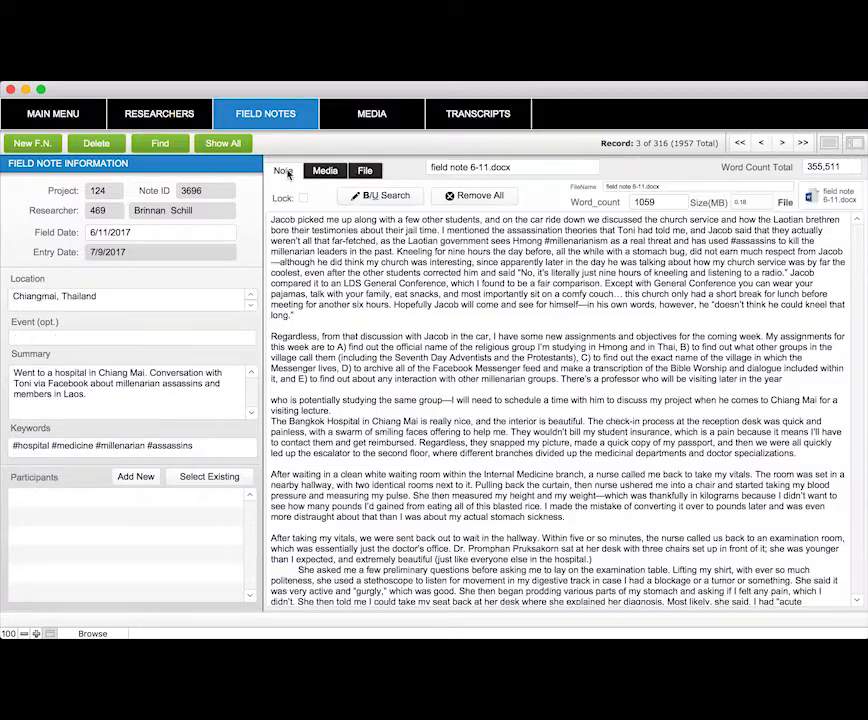
click(782, 145)
click(781, 145)
click(781, 145)
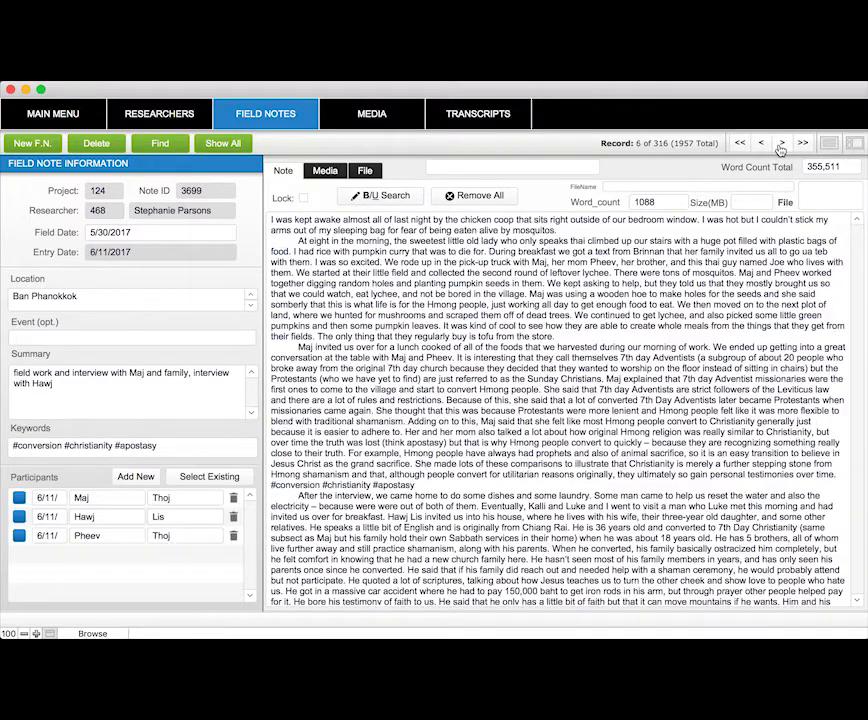
click(781, 145)
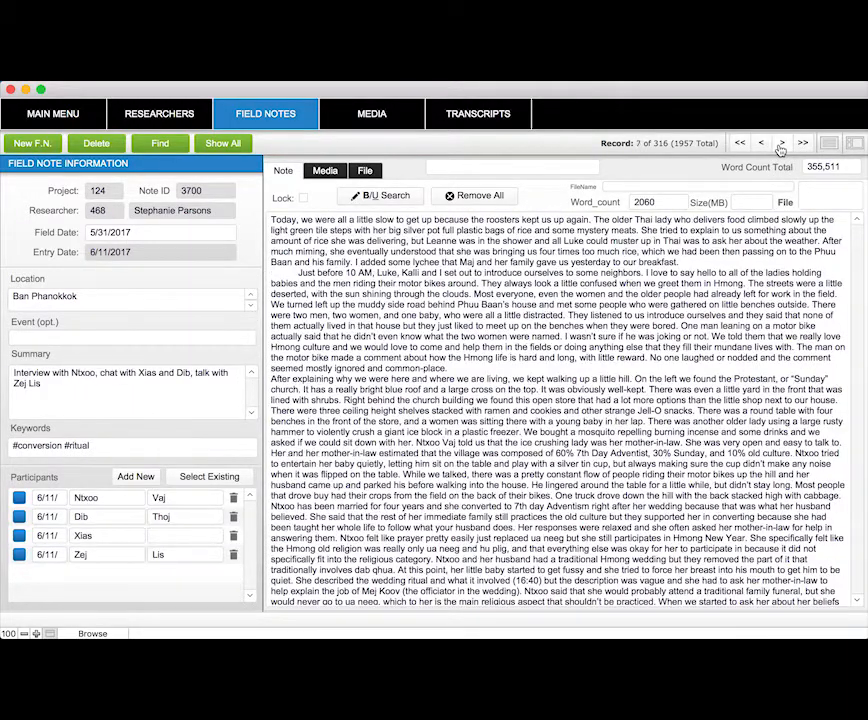
click(781, 145)
click(782, 145)
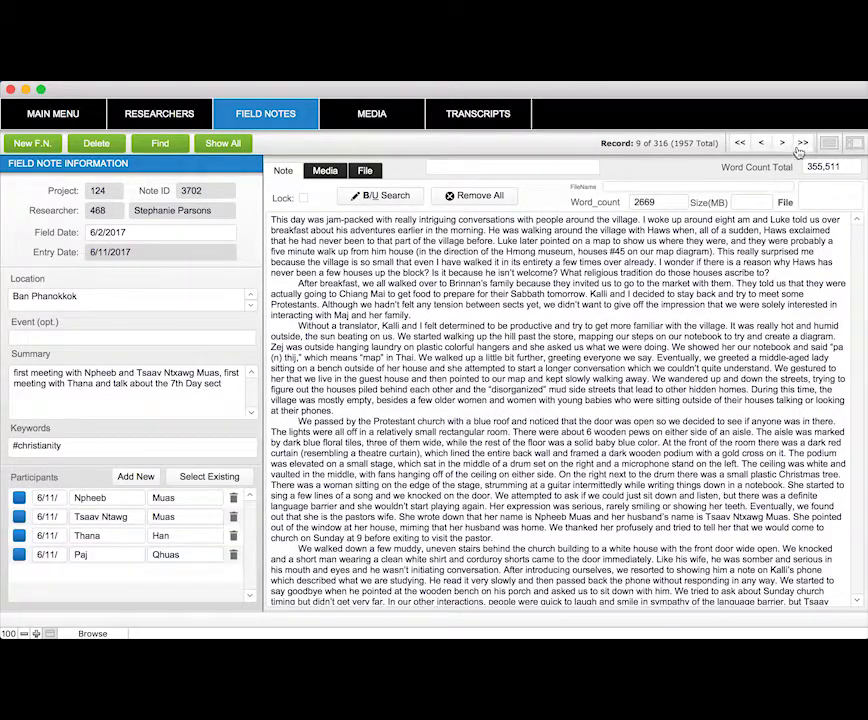
click(802, 143)
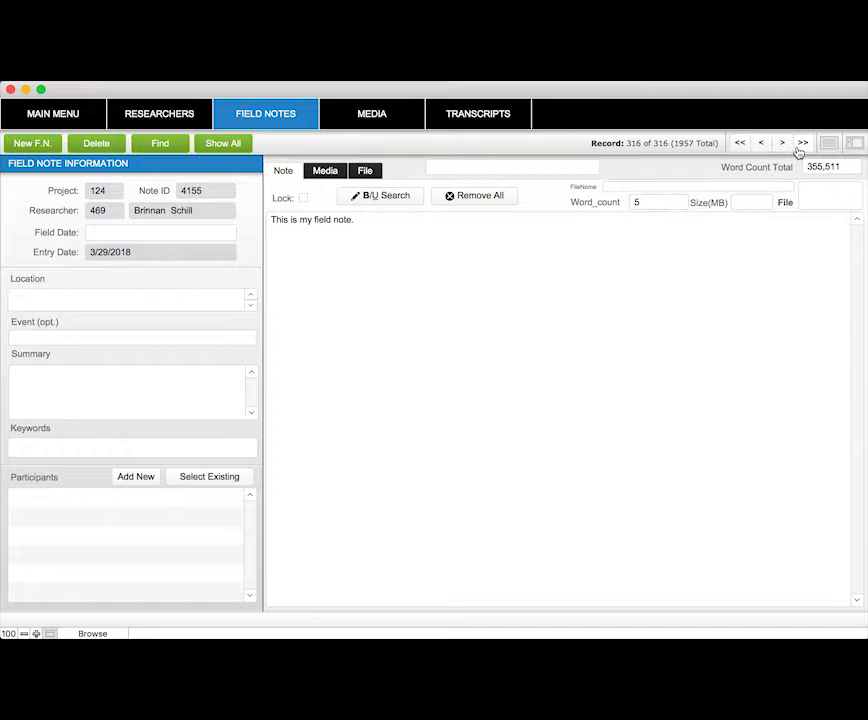
Delete the new field note record permanently
click(447, 304)
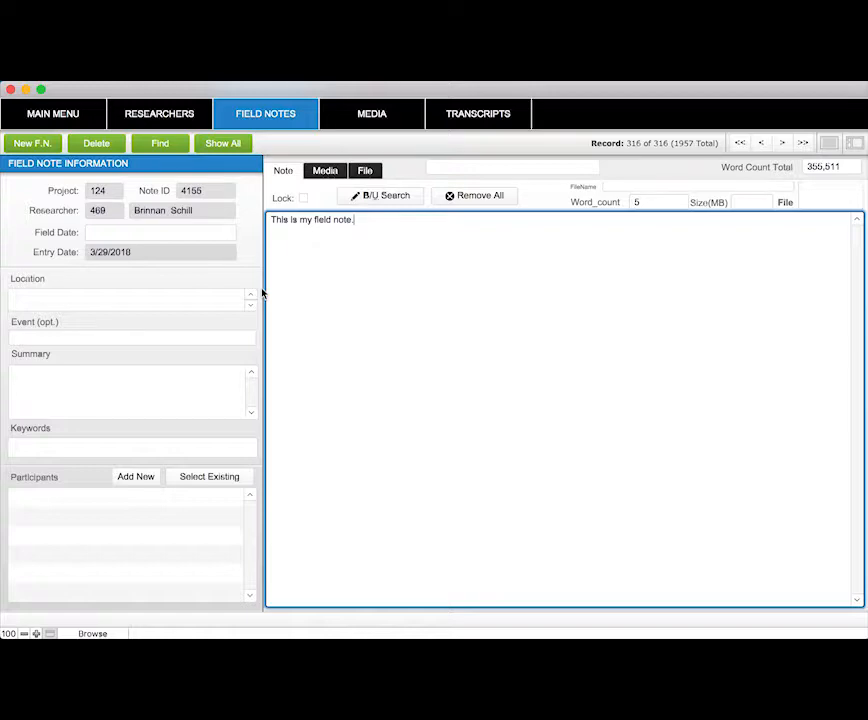
click(92, 145)
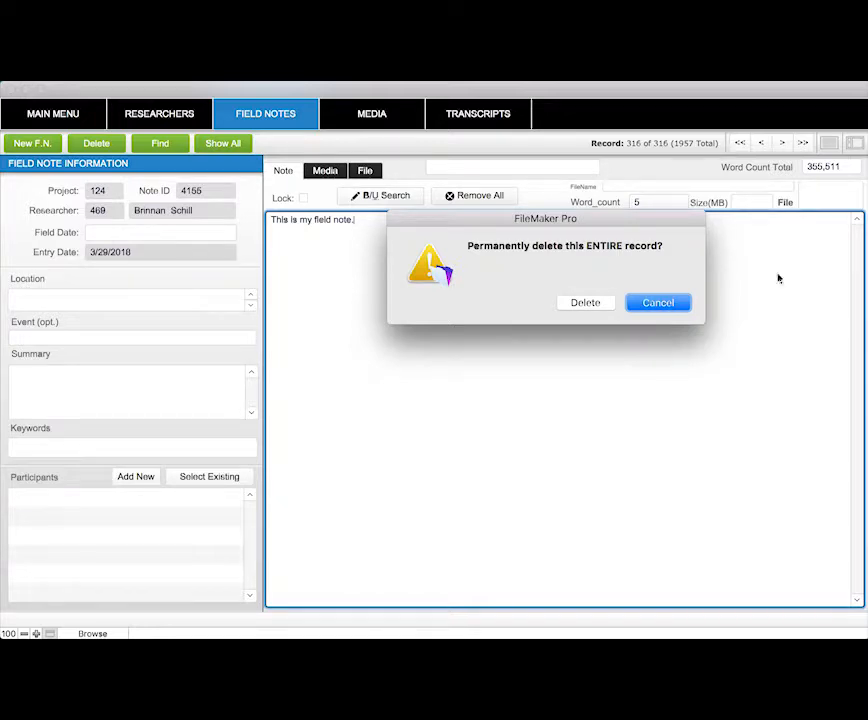
click(597, 303)
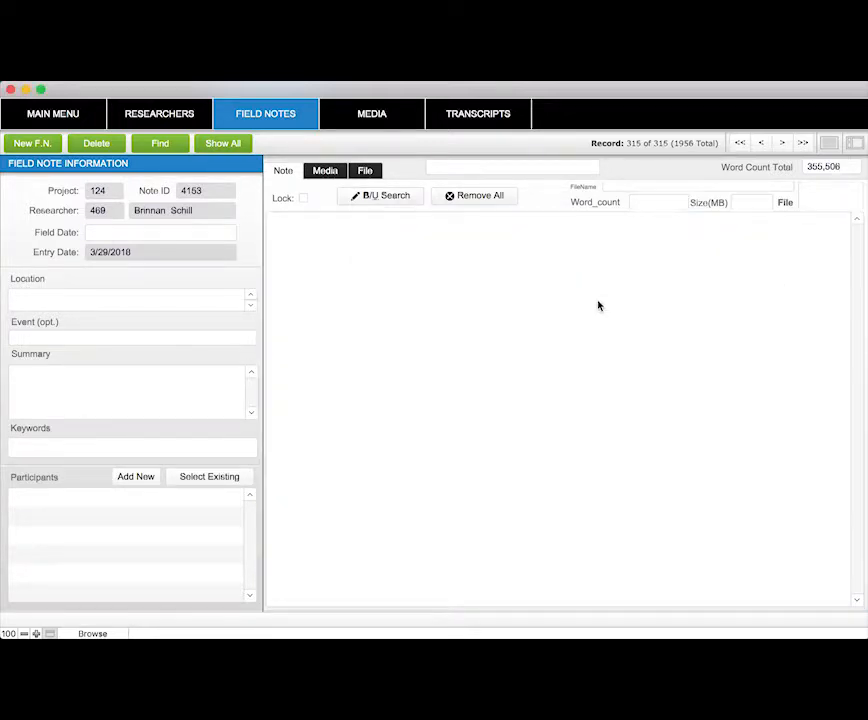
Search for field notes by the first-listed researcher and the keyword 'feminism', cancelling the unmatched find
click(161, 147)
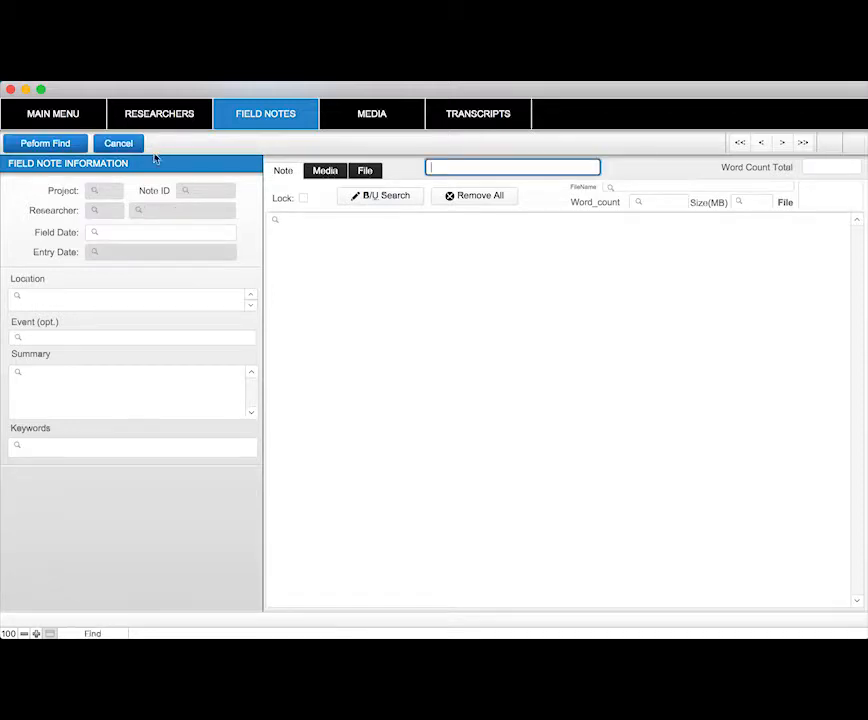
click(136, 223)
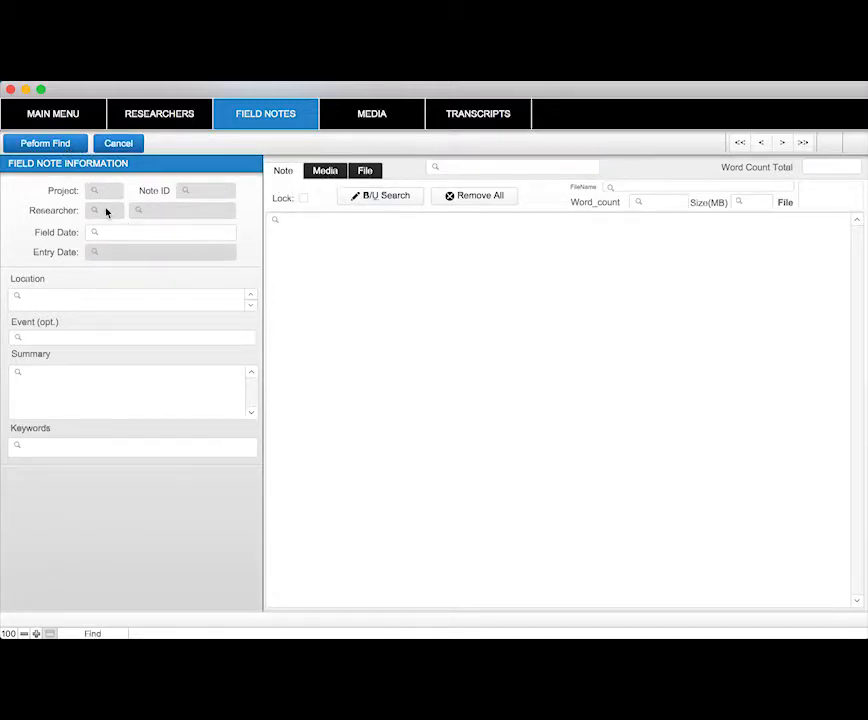
click(106, 210)
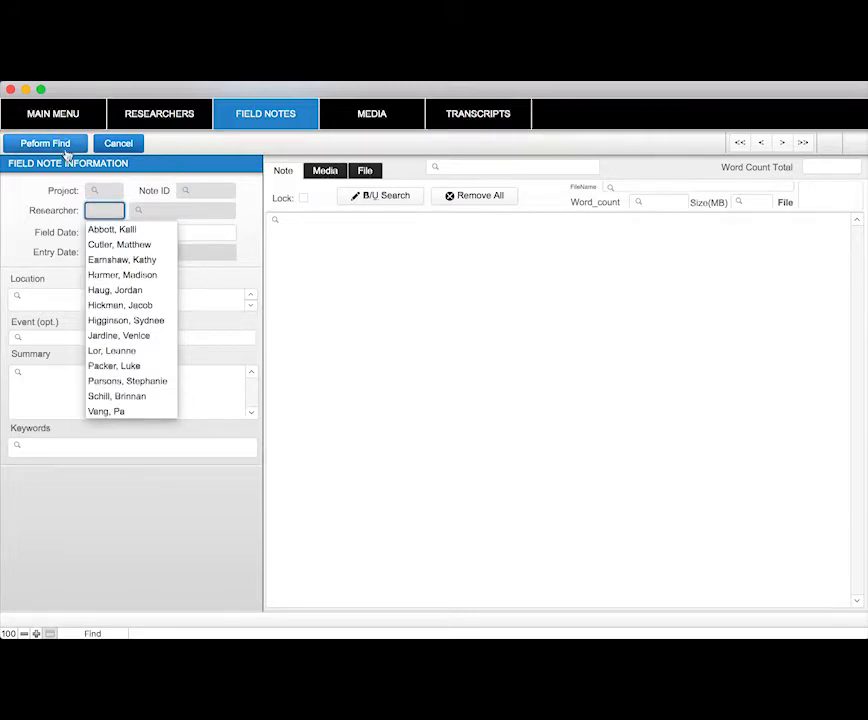
click(121, 231)
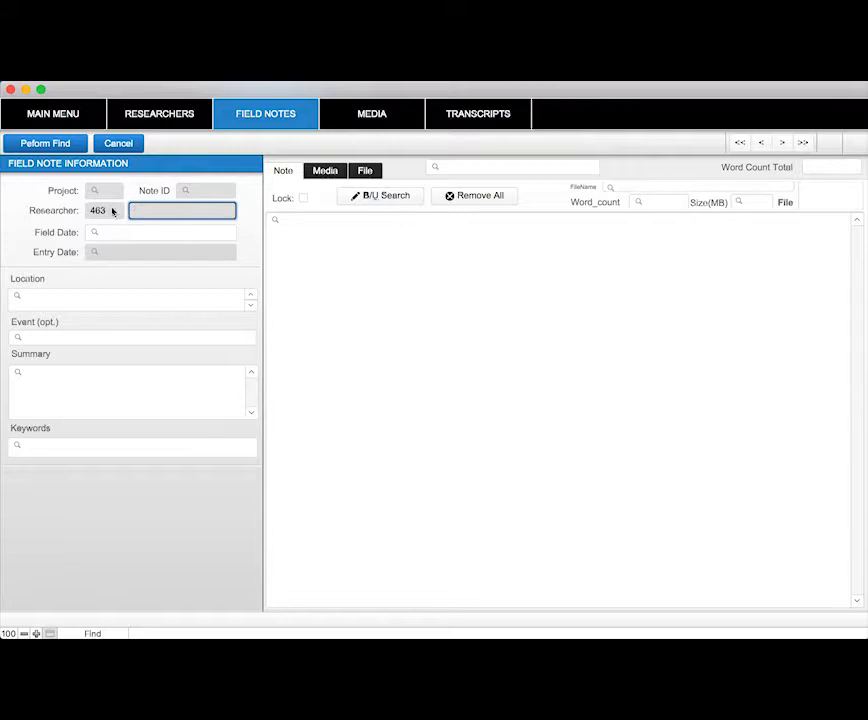
click(105, 324)
click(97, 300)
click(89, 383)
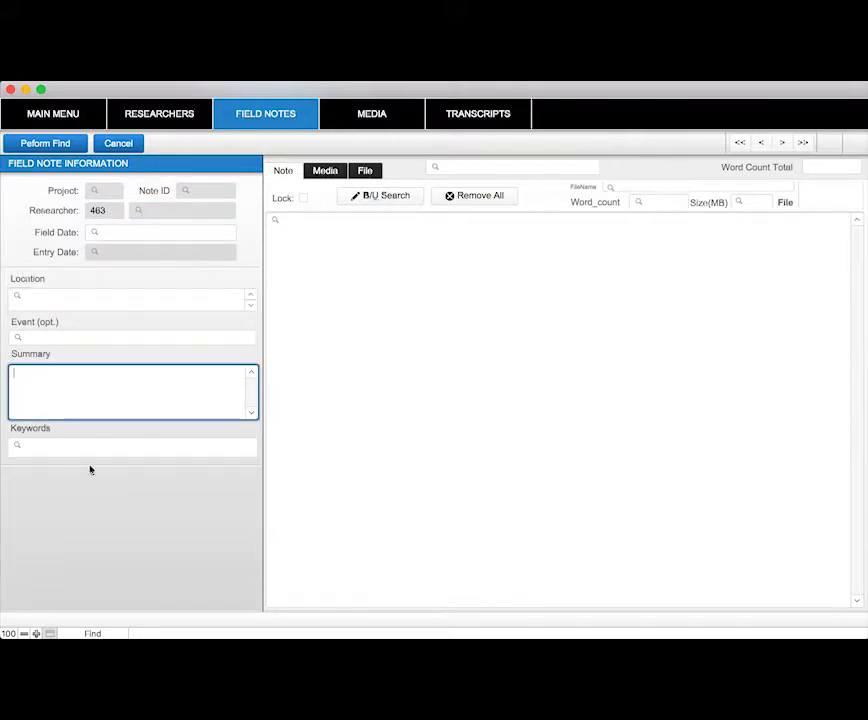
click(79, 447)
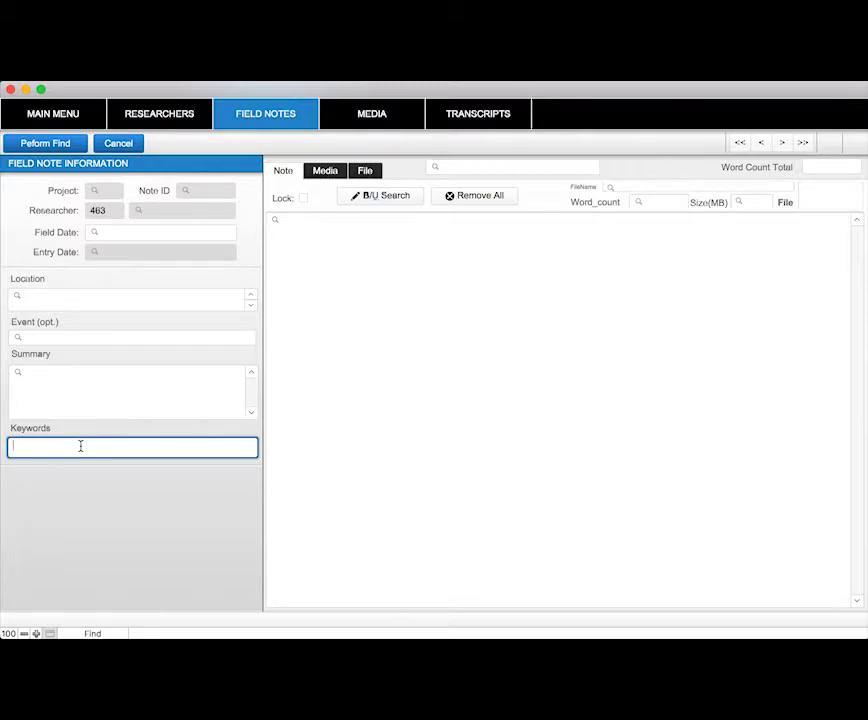
text(feminism)
click(50, 144)
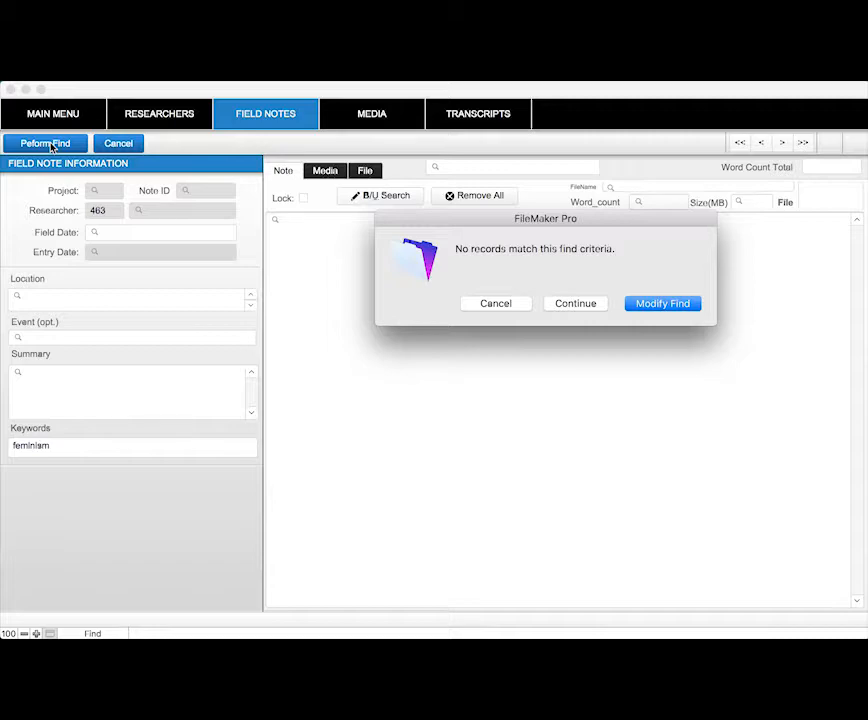
click(496, 304)
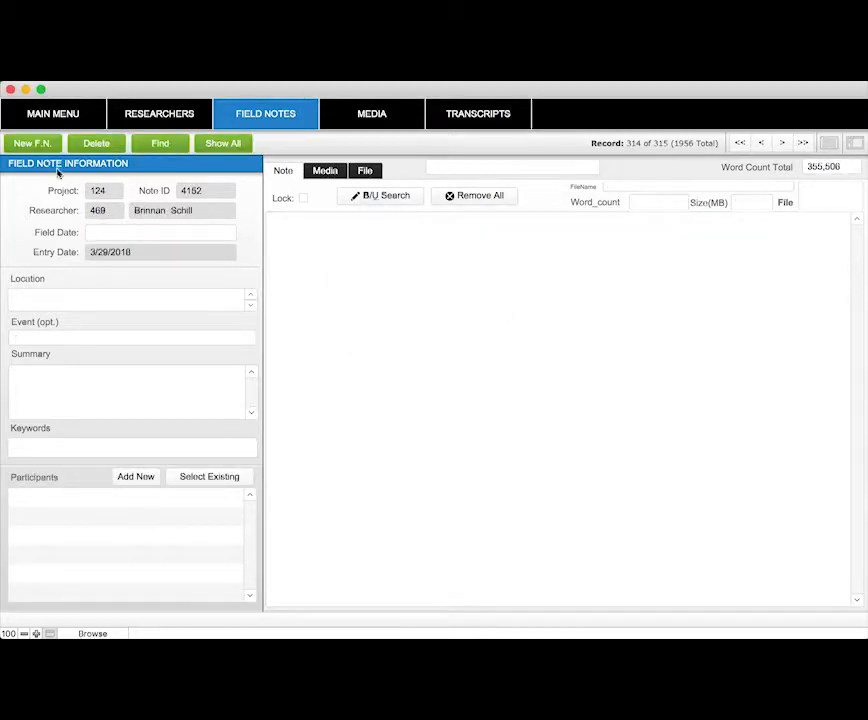
Find field notes with the keyword 'biochips'
click(172, 143)
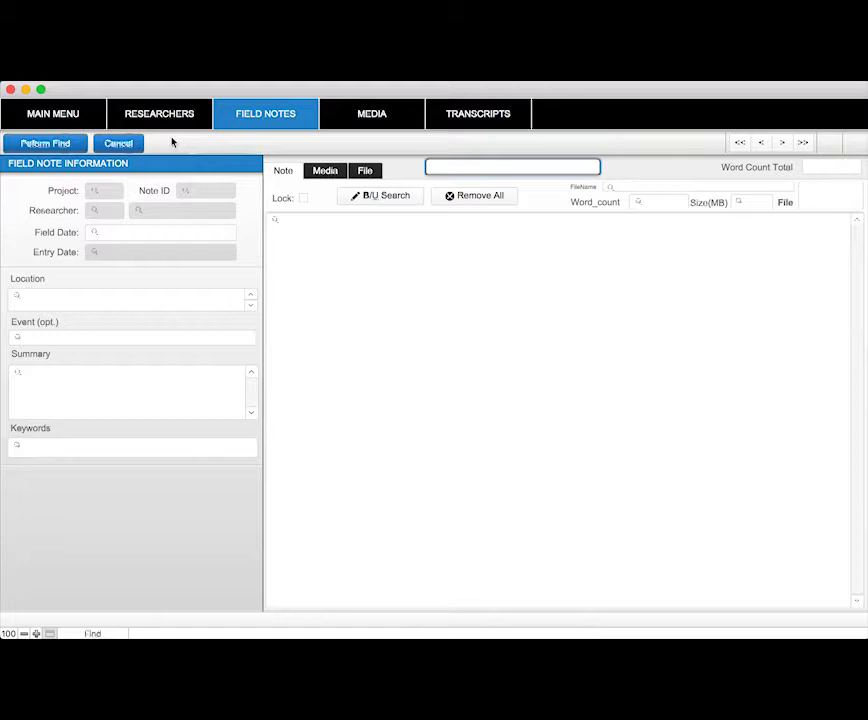
click(76, 446)
text(bloc)
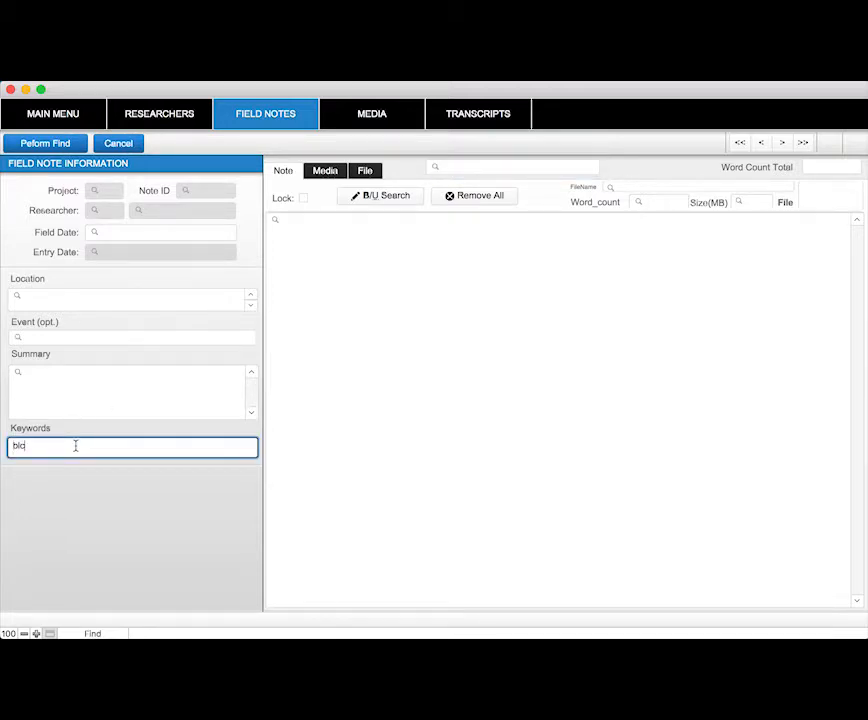
text(hips)
key(Return)
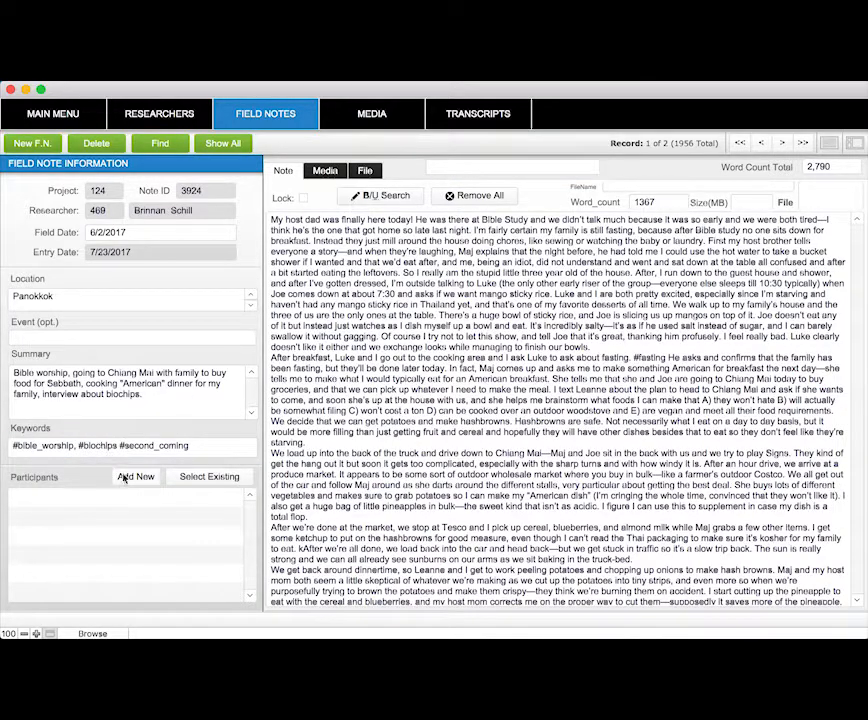
Step back and forth between the two found field note records
click(782, 144)
click(785, 144)
click(782, 144)
click(761, 144)
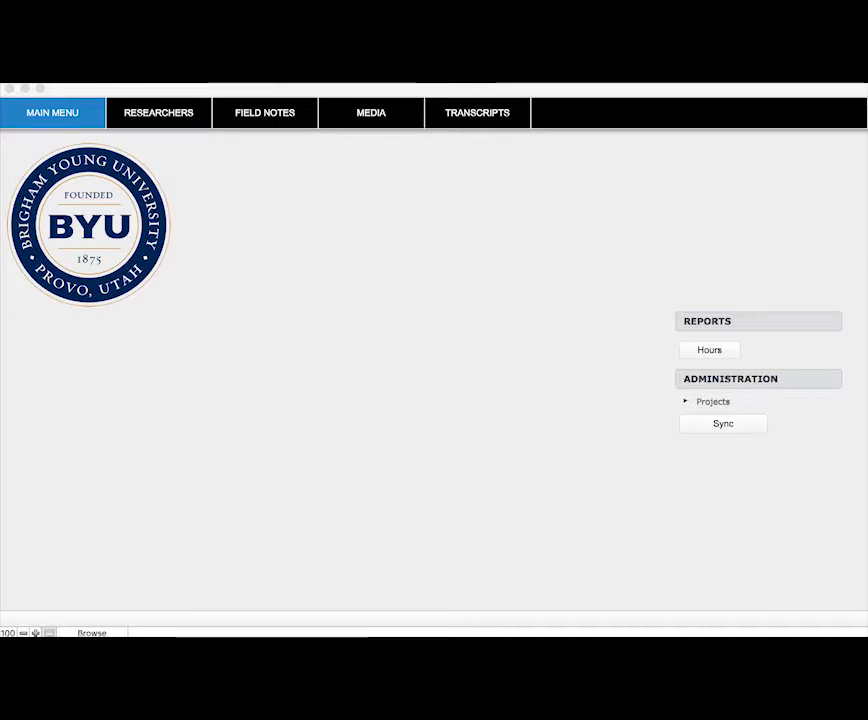
Open the Media section and create a new media record
click(364, 120)
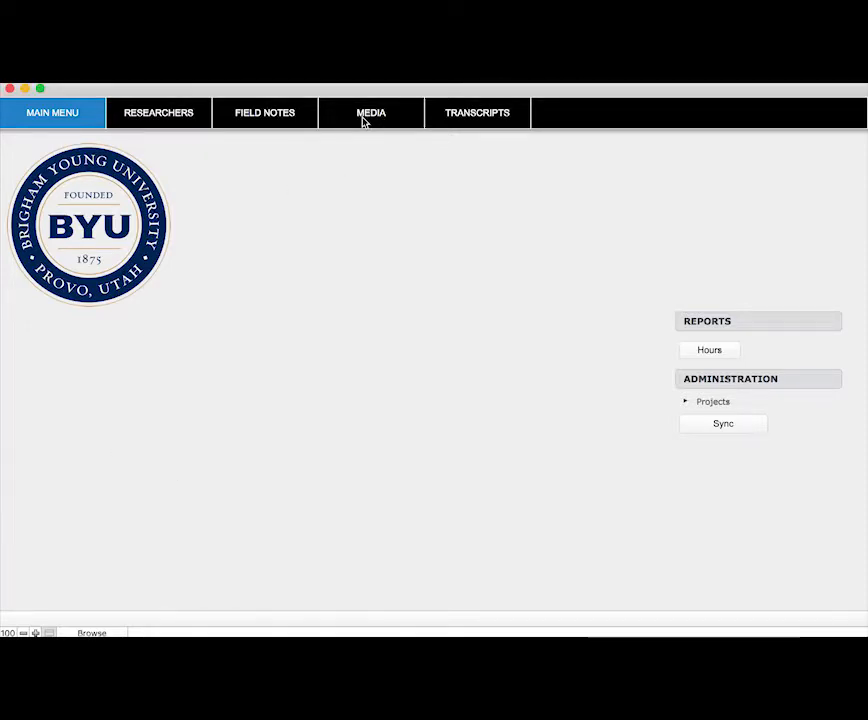
click(364, 120)
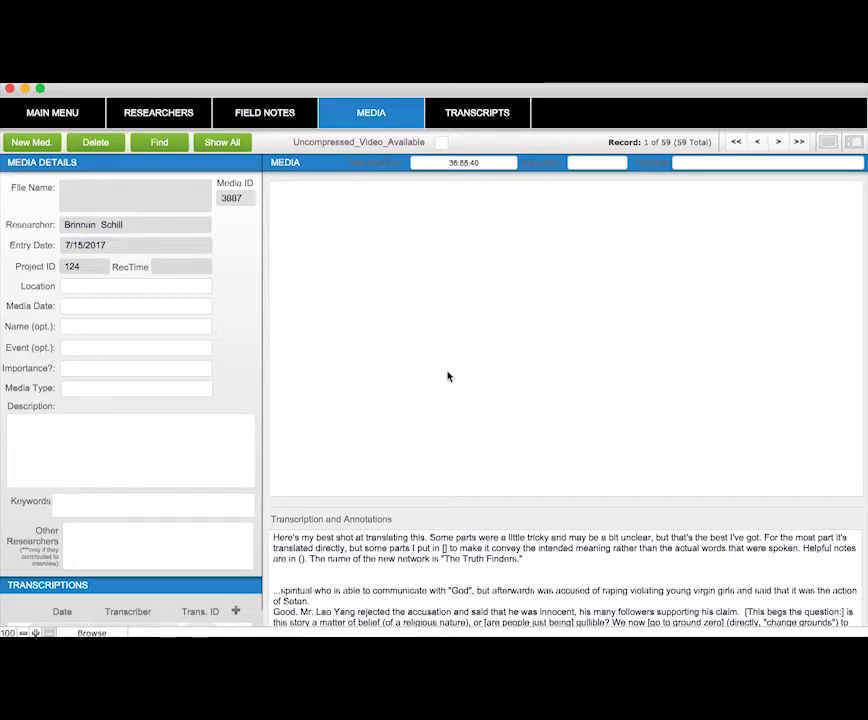
click(35, 143)
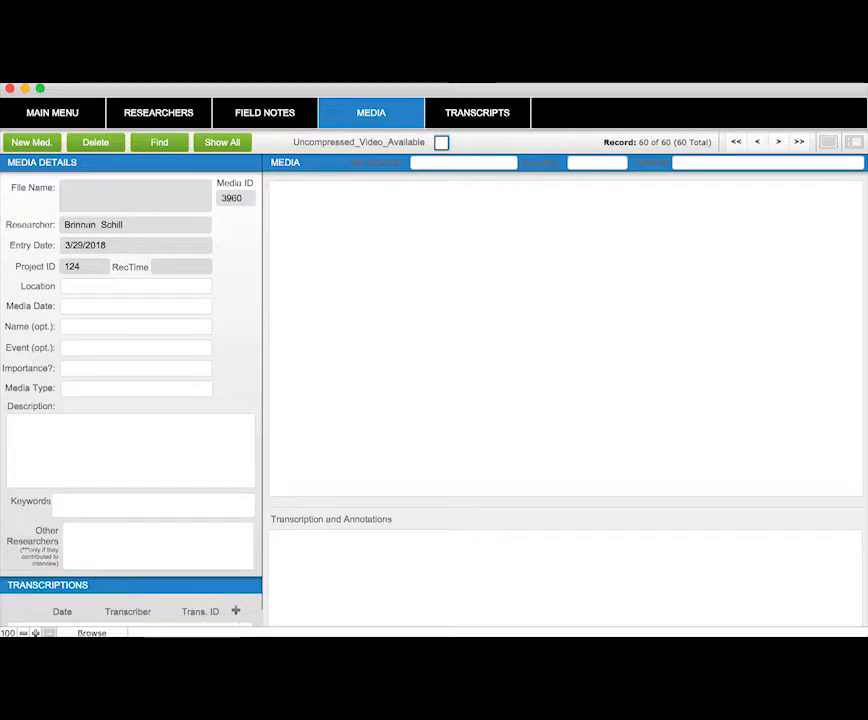
Add the image file PANBS3004.jpg from the Example folder into the new media record's media container
click(203, 640)
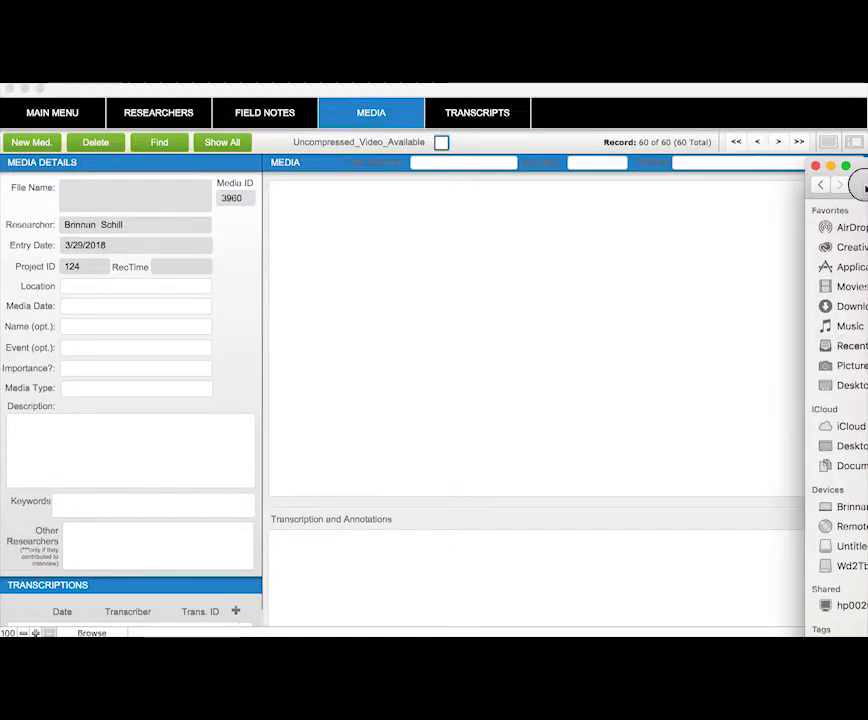
drag(866, 187, 655, 110)
drag(772, 155, 449, 310)
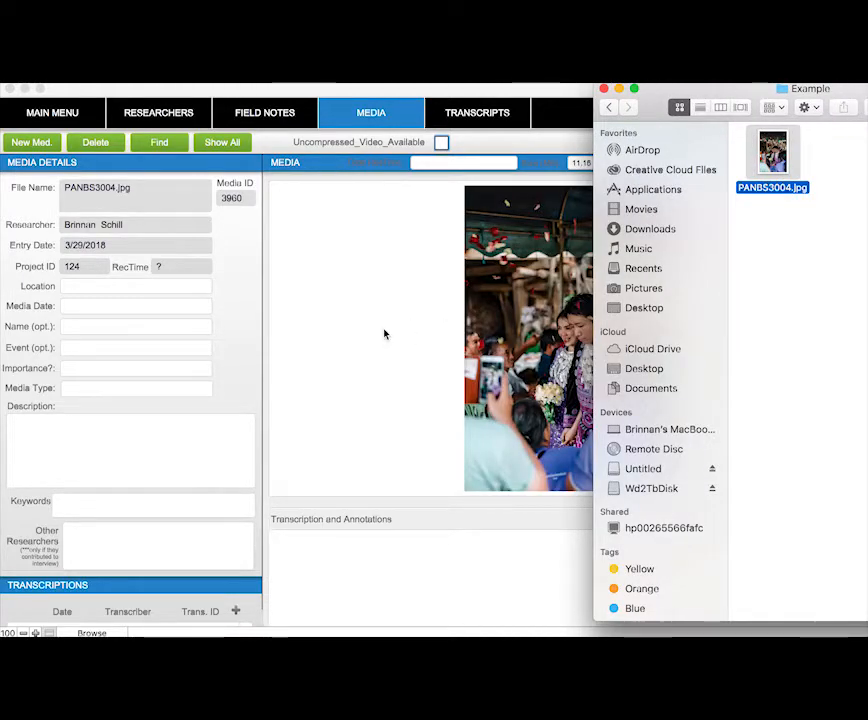
click(603, 298)
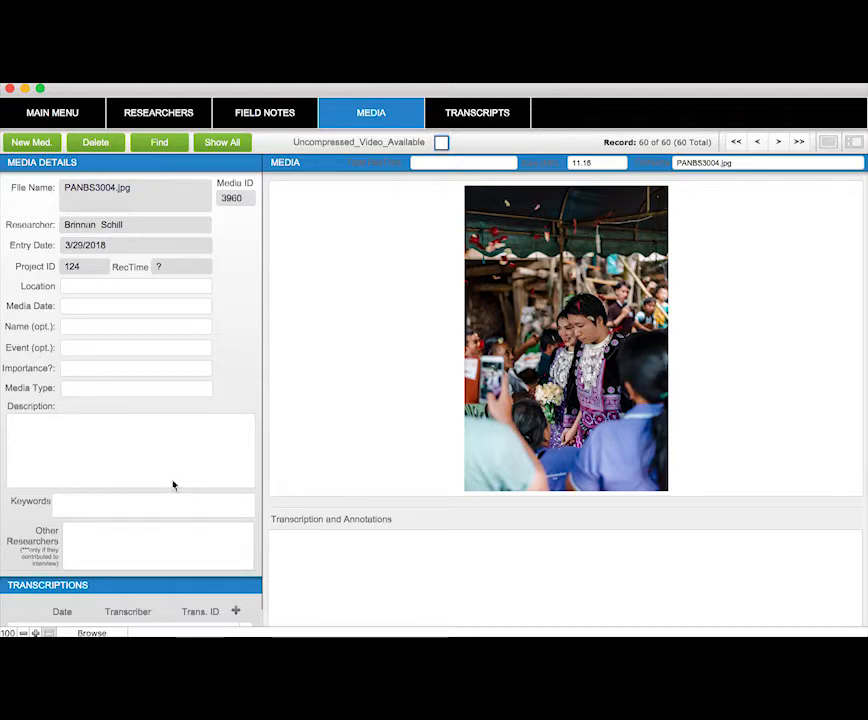
Browse back through the previous media records, viewing their details, and return to the last record
scroll(189, 505, down, 2)
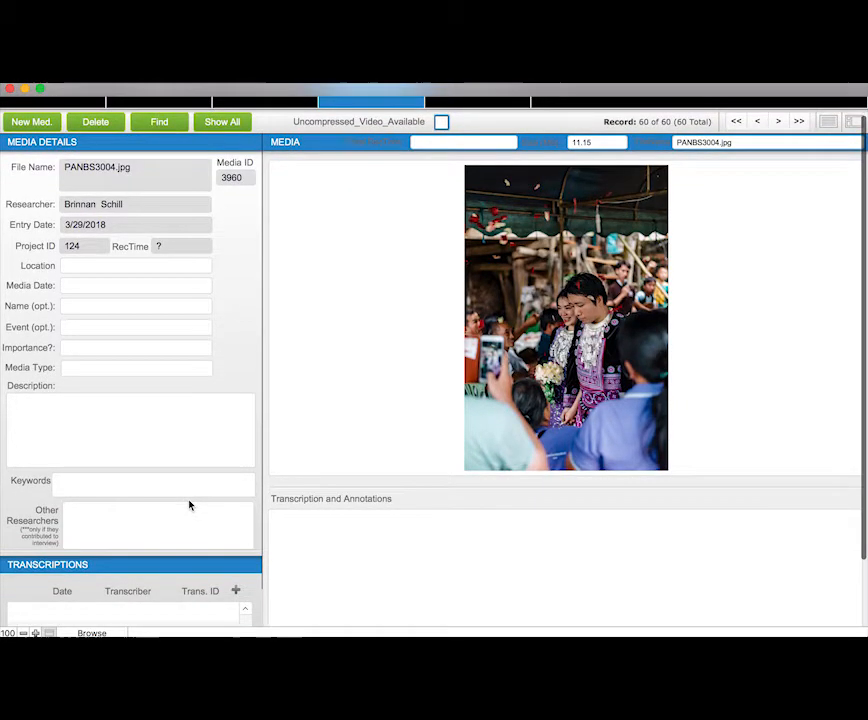
scroll(189, 505, up, 2)
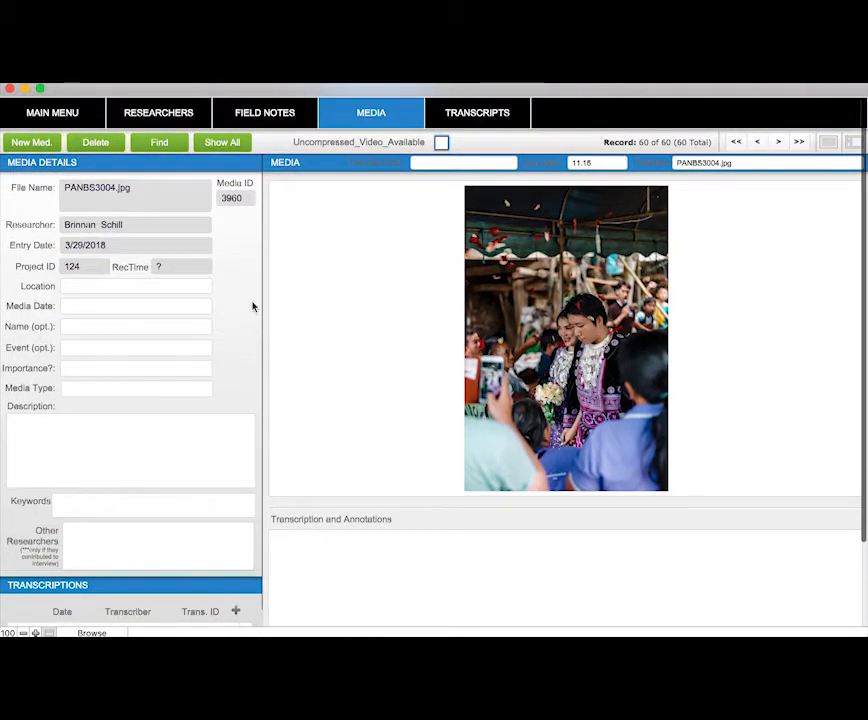
click(759, 143)
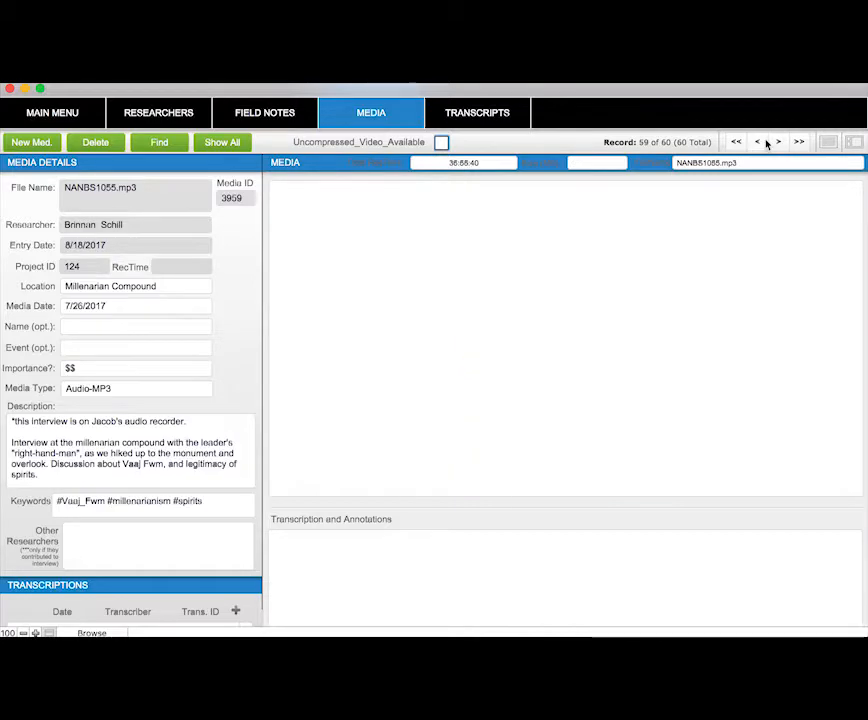
click(762, 143)
click(763, 143)
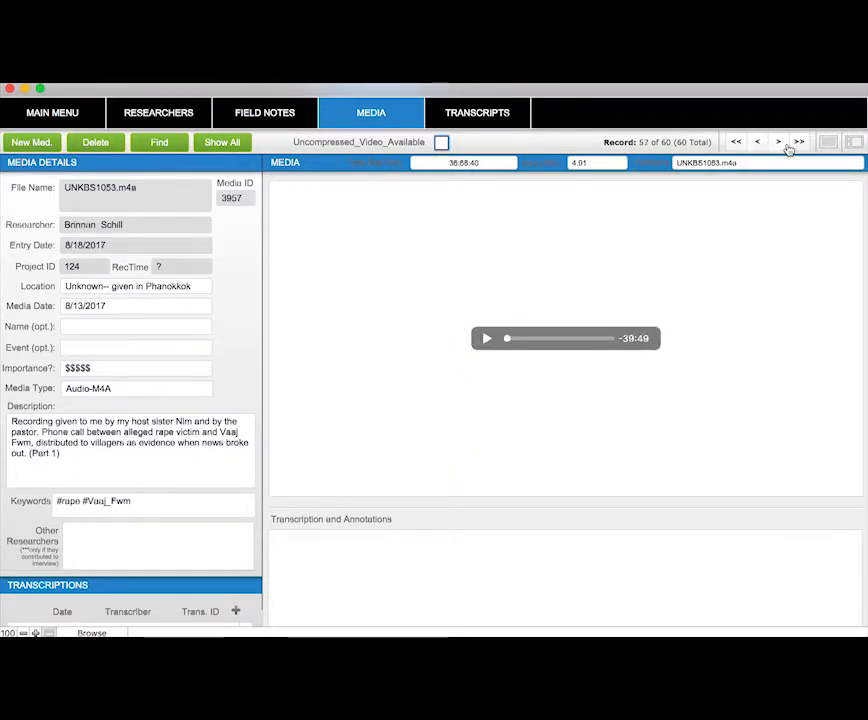
click(786, 143)
click(786, 143)
click(786, 143)
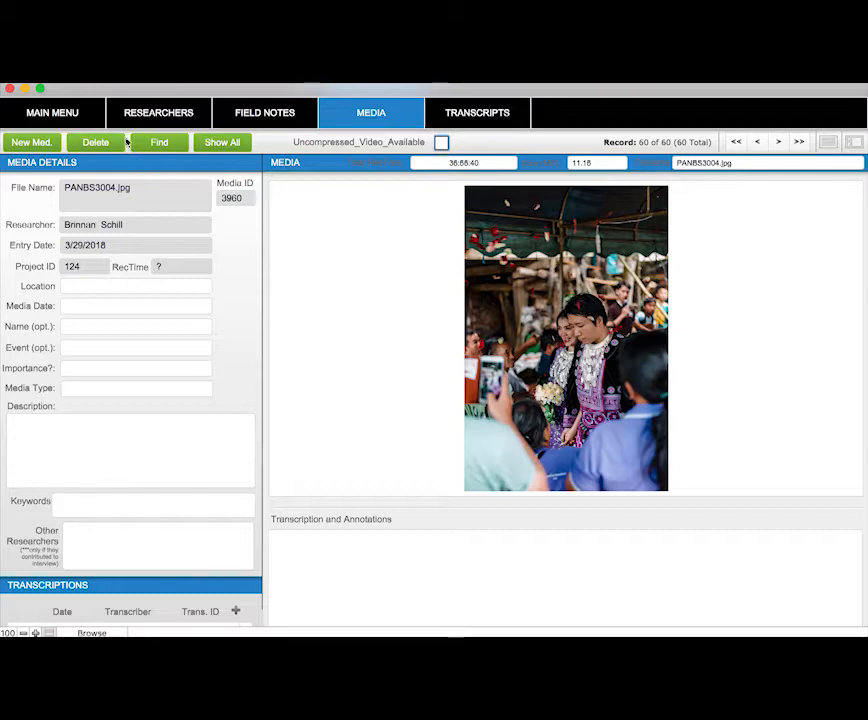